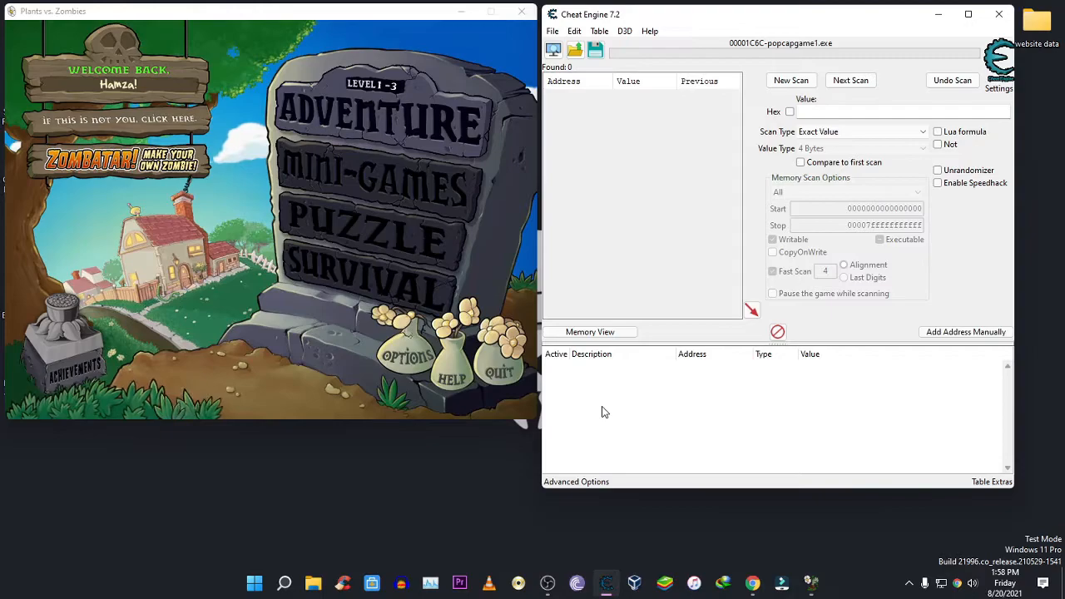
# Examine the Google Images results for registers in Chrome and return to Cheat Engine and the game
pyautogui.click(751, 582)
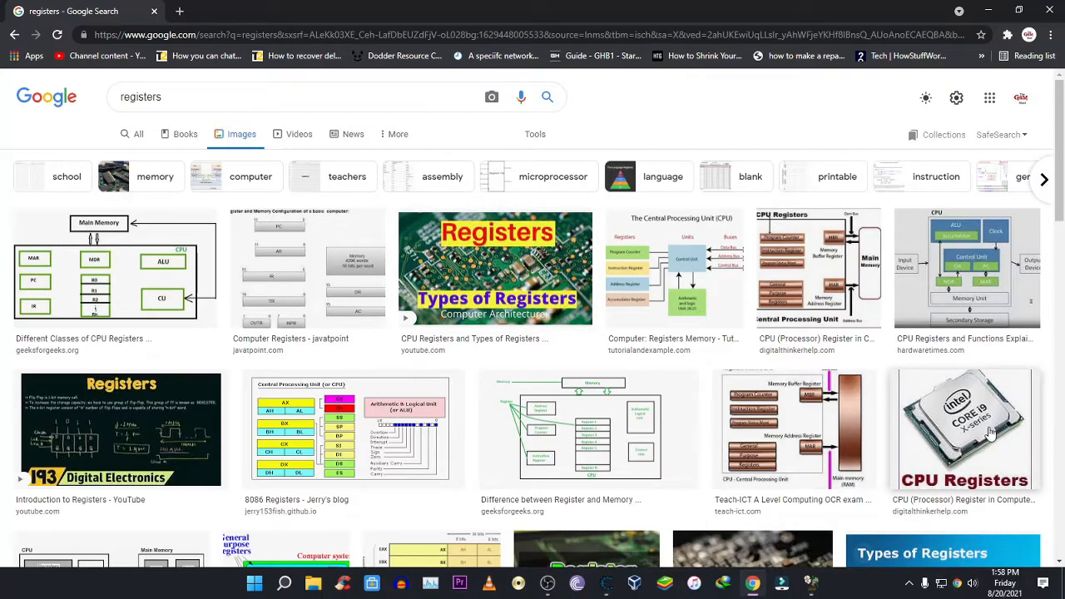
pyautogui.click(988, 10)
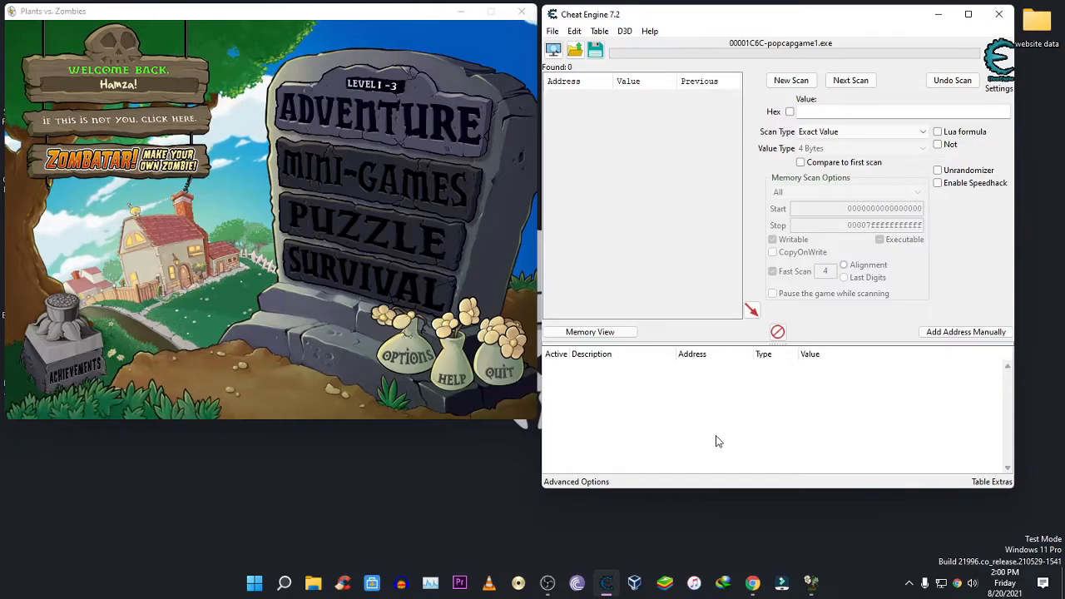
# Open Adventure mode in Plants vs. Zombies and restart Level 1-3
pyautogui.click(423, 93)
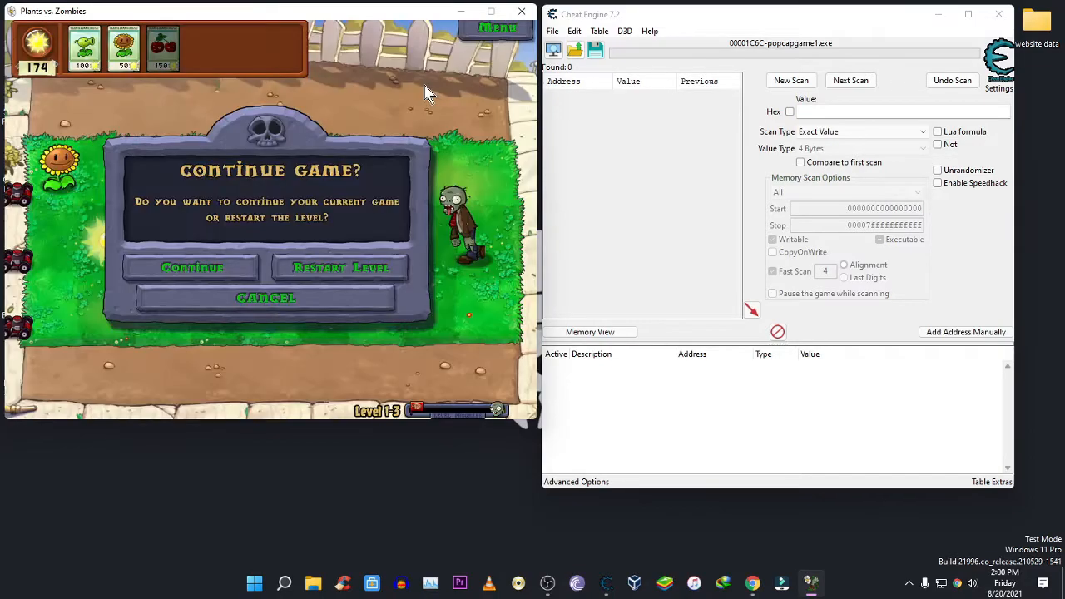
pyautogui.click(379, 271)
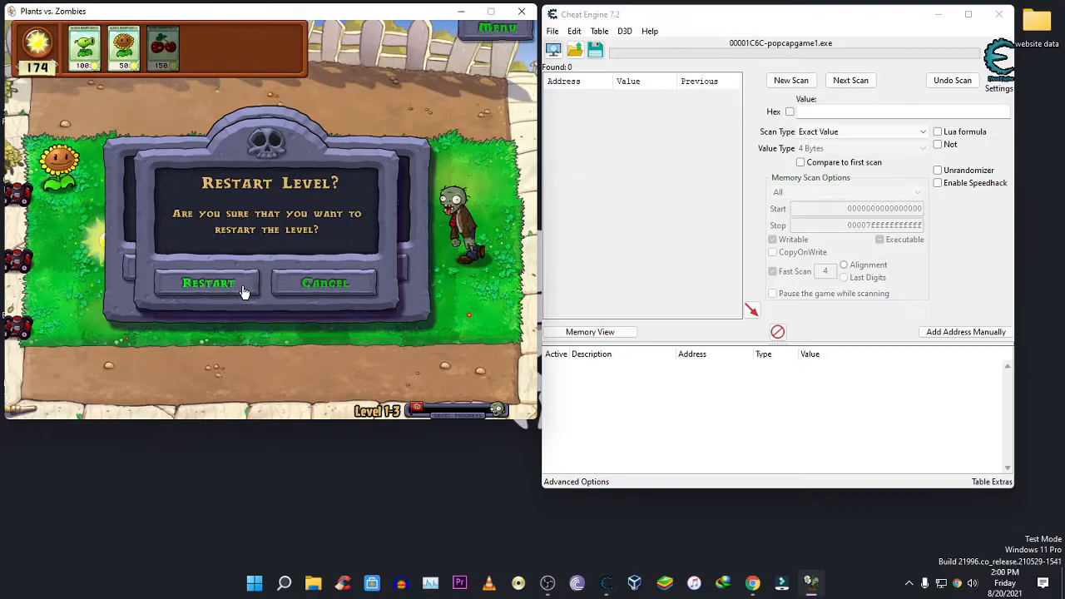
pyautogui.click(208, 284)
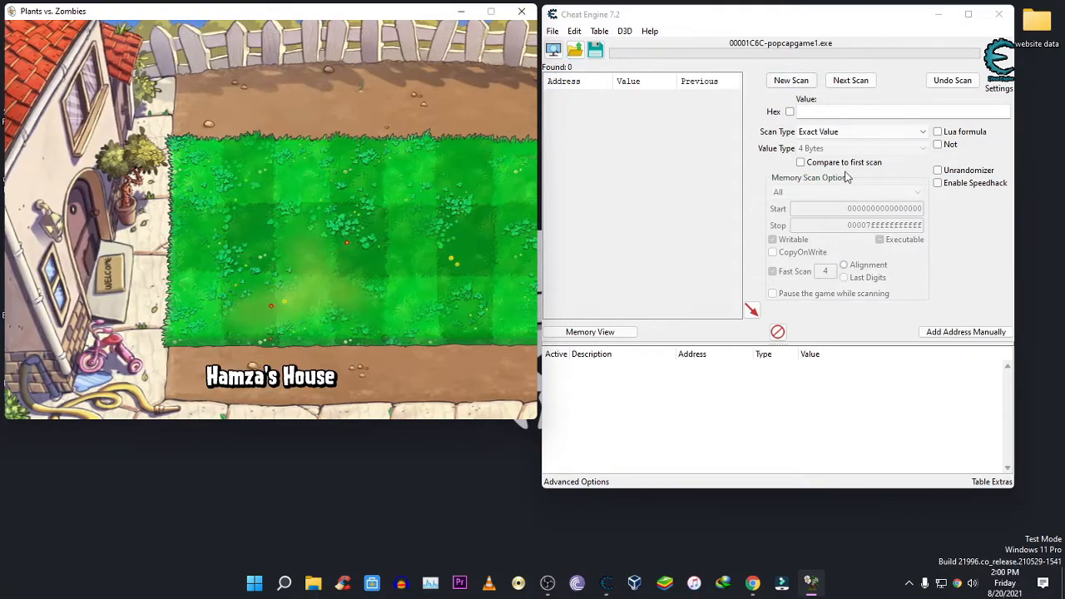
# Attach Cheat Engine to the Plants vs. Zombies process, chosen from the list of windows
pyautogui.click(553, 50)
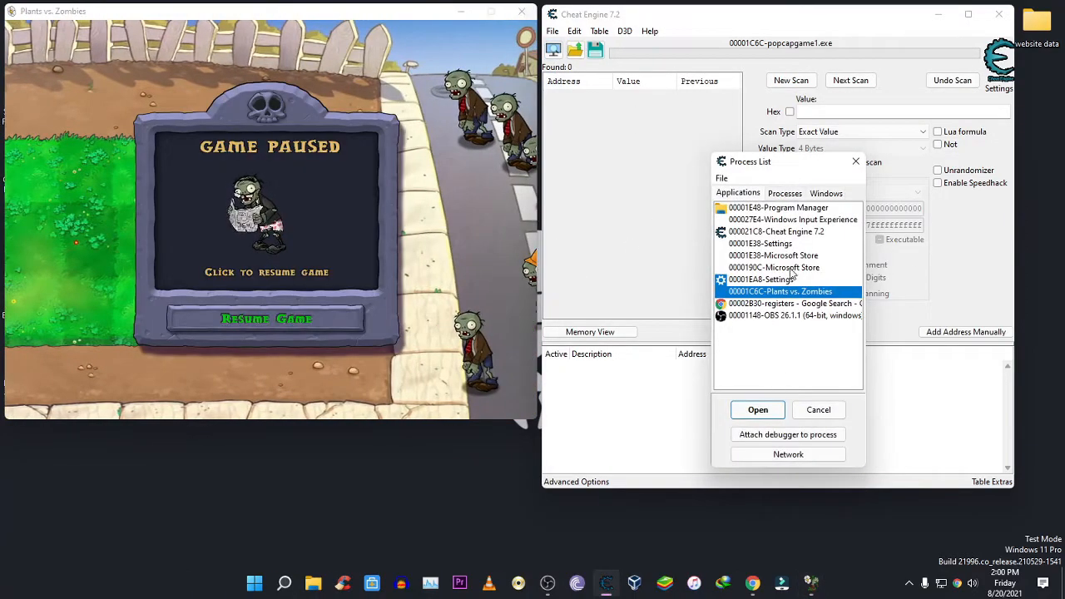
pyautogui.click(824, 192)
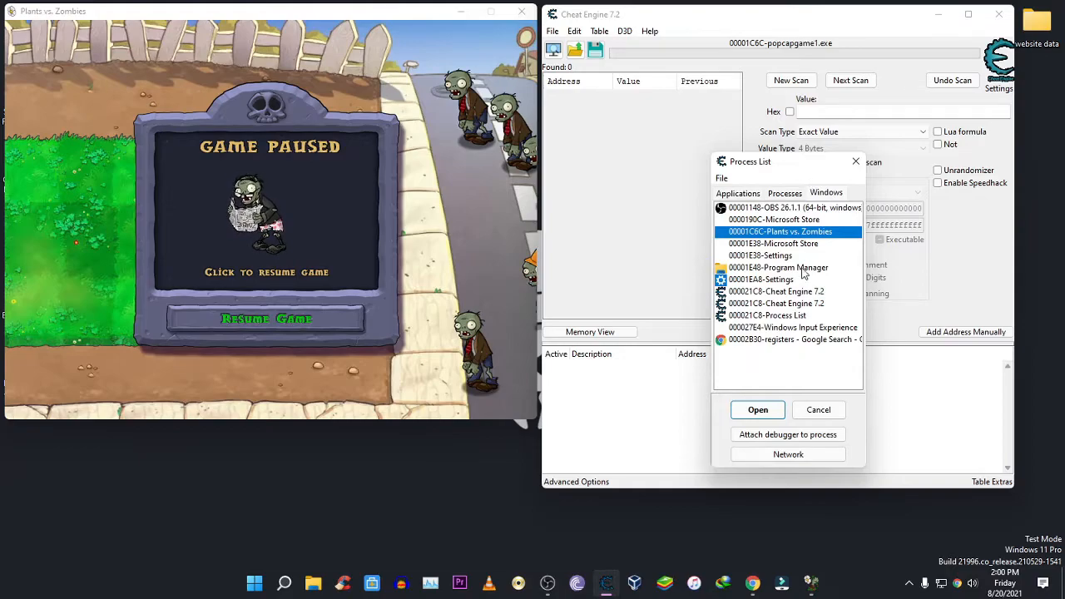
pyautogui.click(757, 409)
# Resume the game and plant a sunflower in the first tile of the uppermost lawn row
pyautogui.click(374, 329)
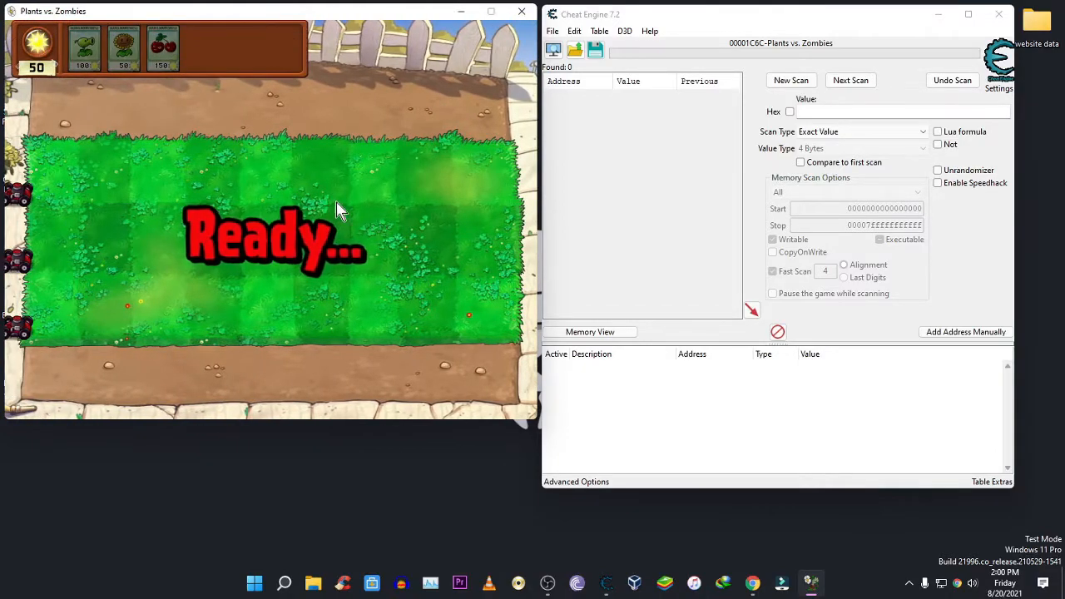
pyautogui.click(120, 69)
pyautogui.click(61, 166)
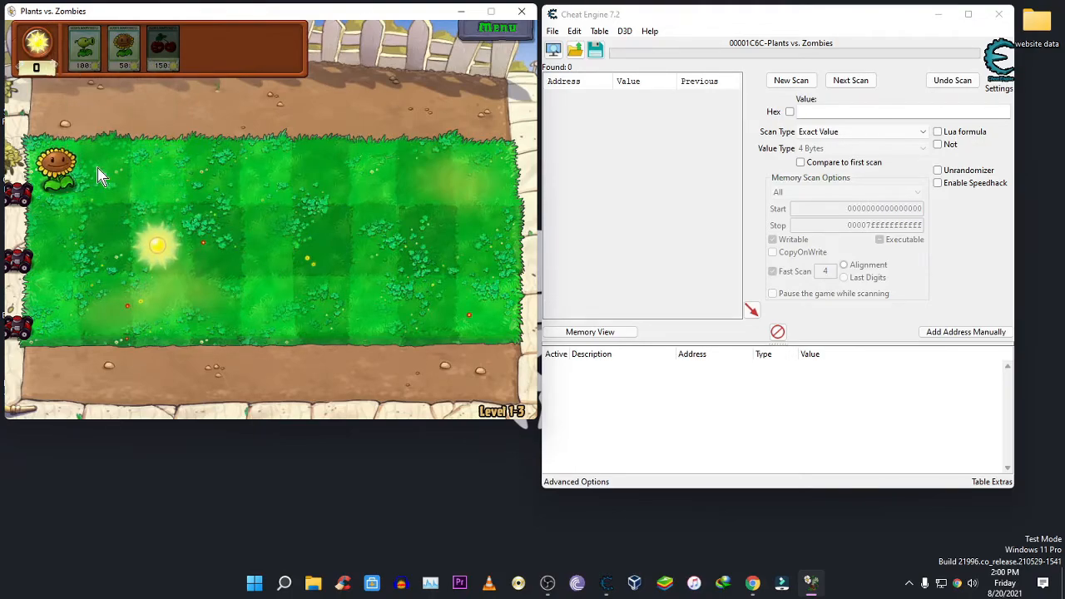
# Collect the suns on the lawn until the sun count is 100 and pause the game
pyautogui.click(157, 244)
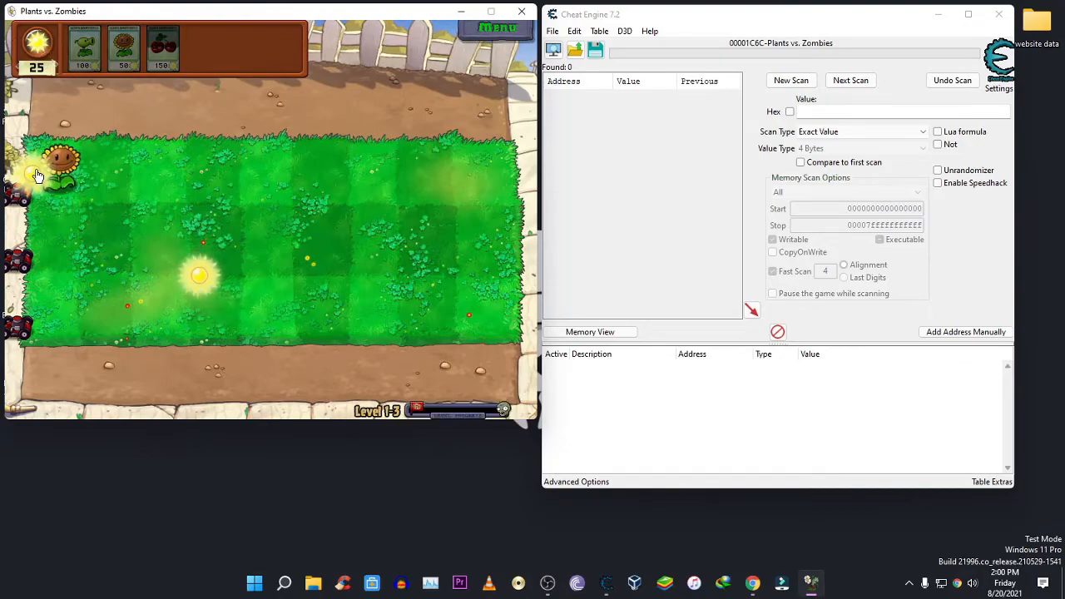
pyautogui.click(37, 173)
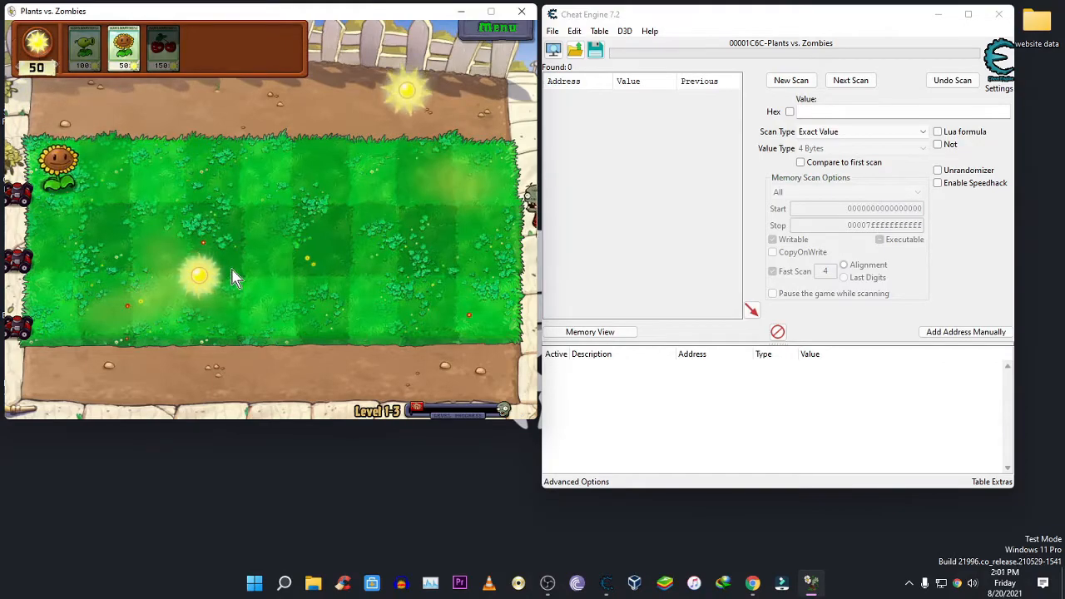
pyautogui.click(214, 279)
pyautogui.click(412, 175)
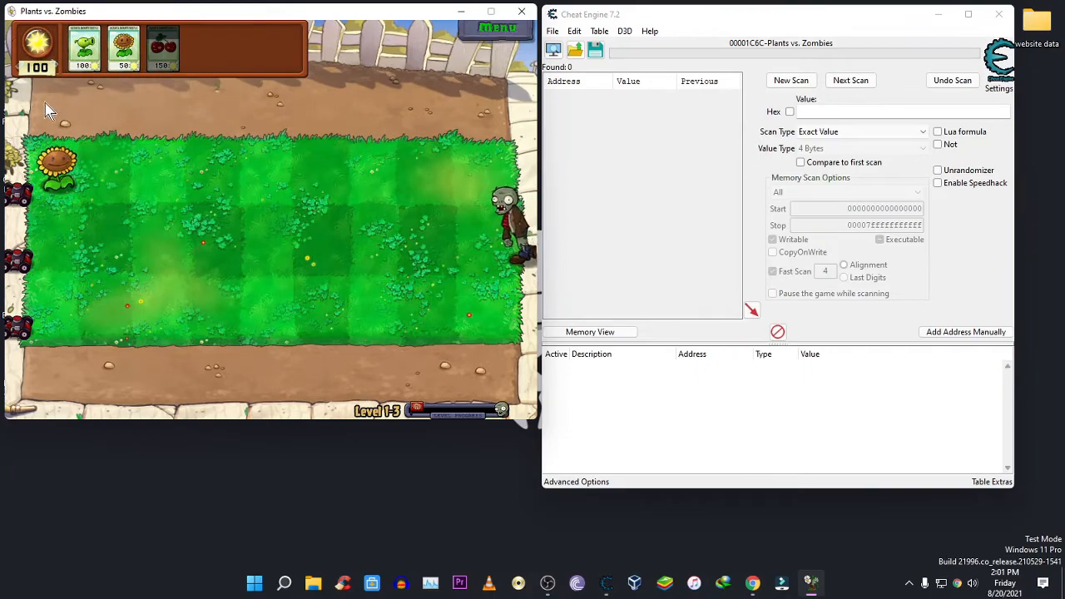
pyautogui.press('Escape')
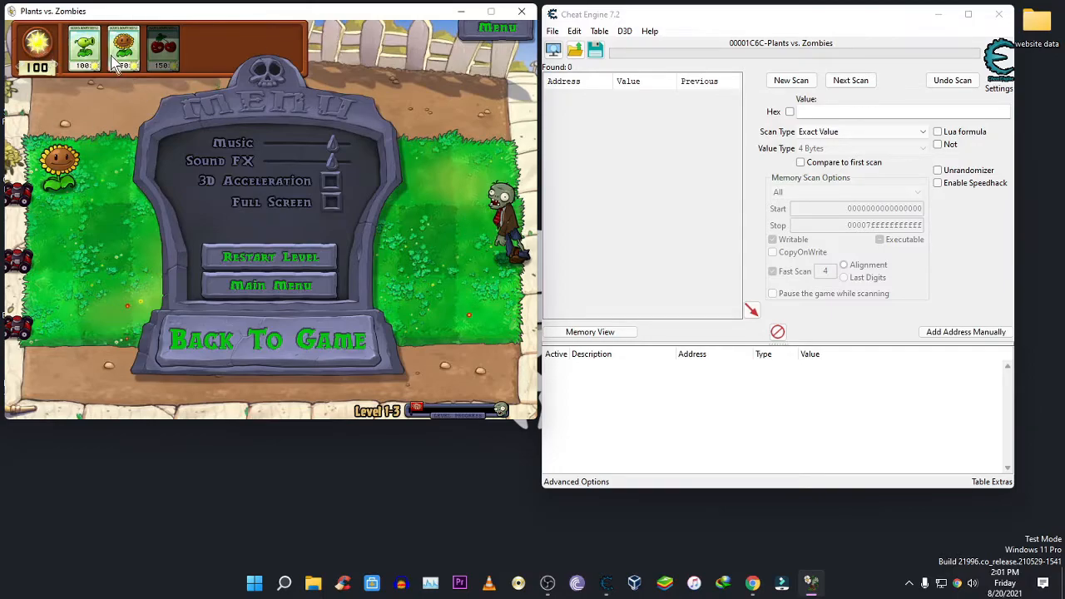
# Resume play, collect more suns until the sun count is 150, and pause the game
pyautogui.click(178, 339)
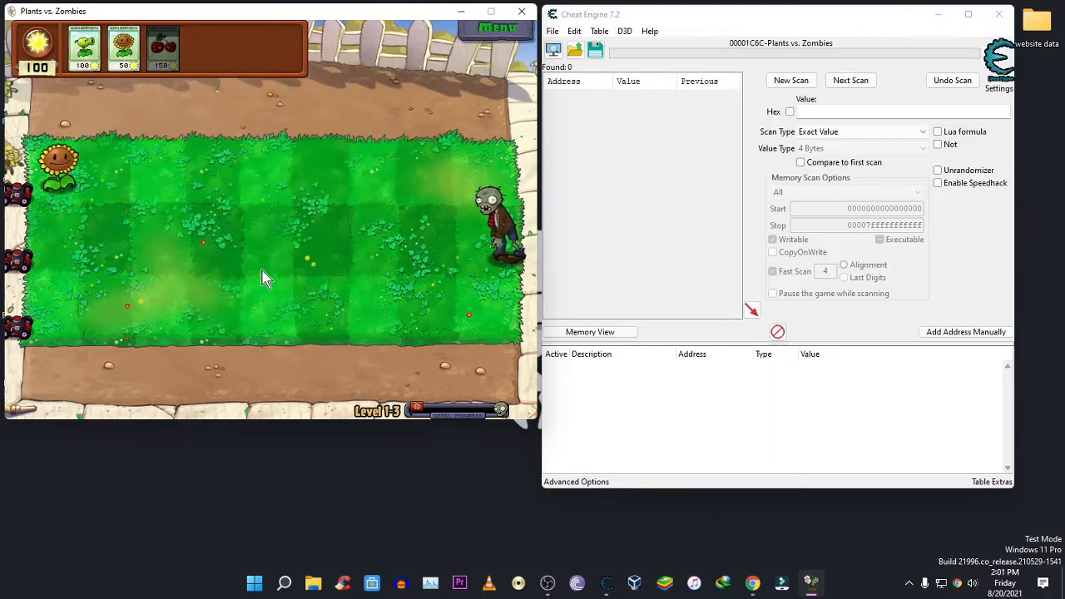
pyautogui.click(177, 194)
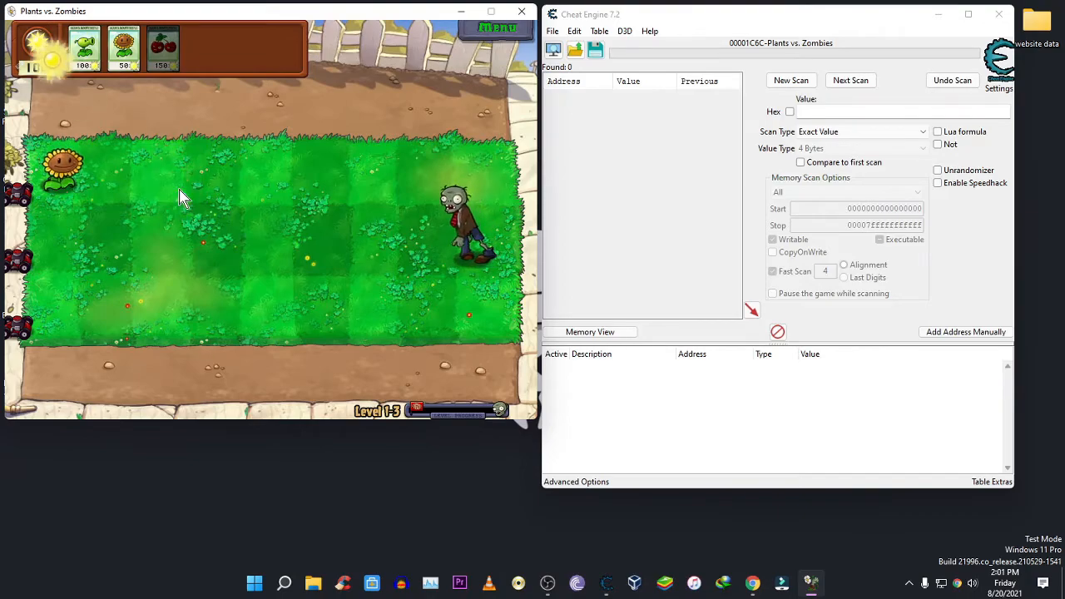
pyautogui.press('Escape')
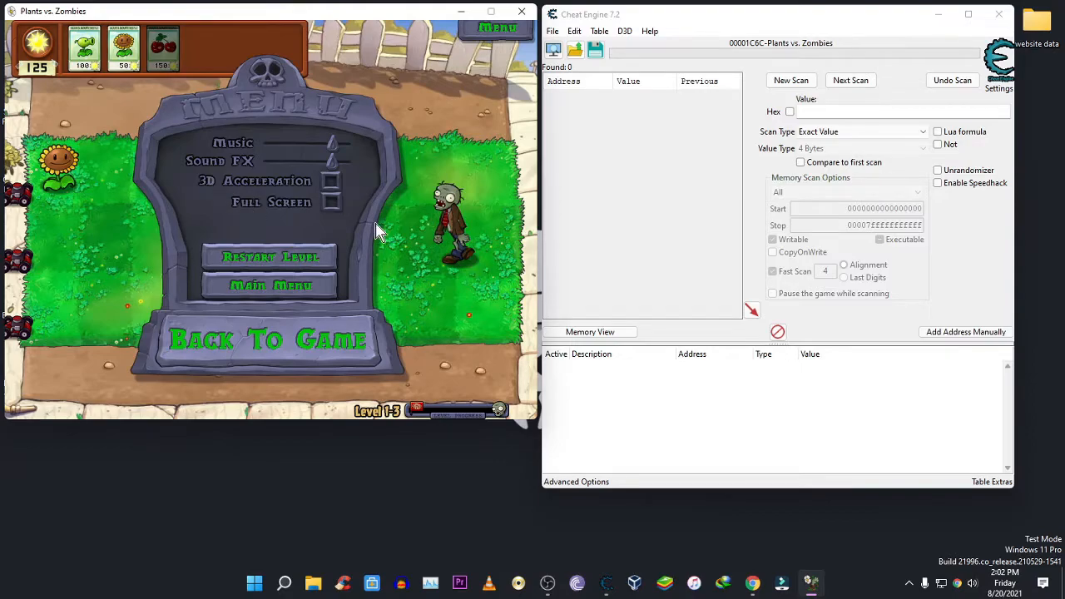
pyautogui.click(316, 341)
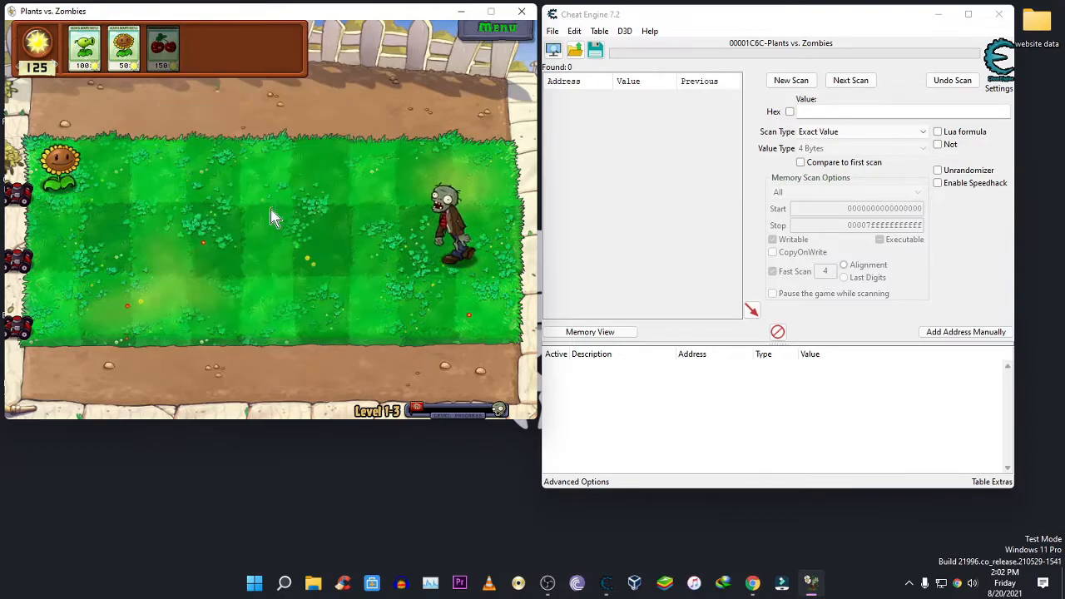
pyautogui.click(223, 150)
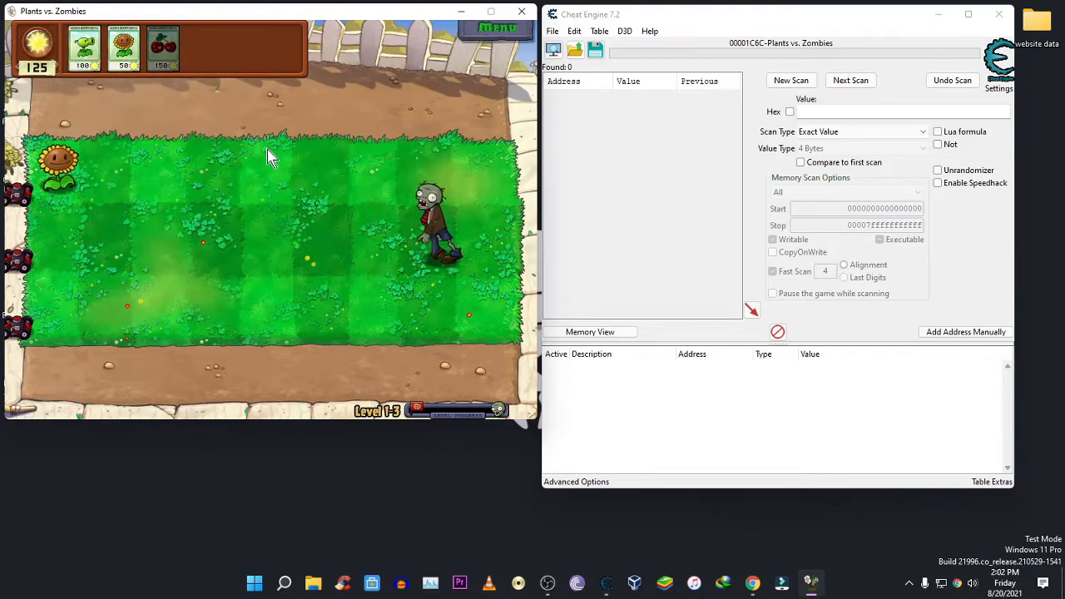
pyautogui.press('Escape')
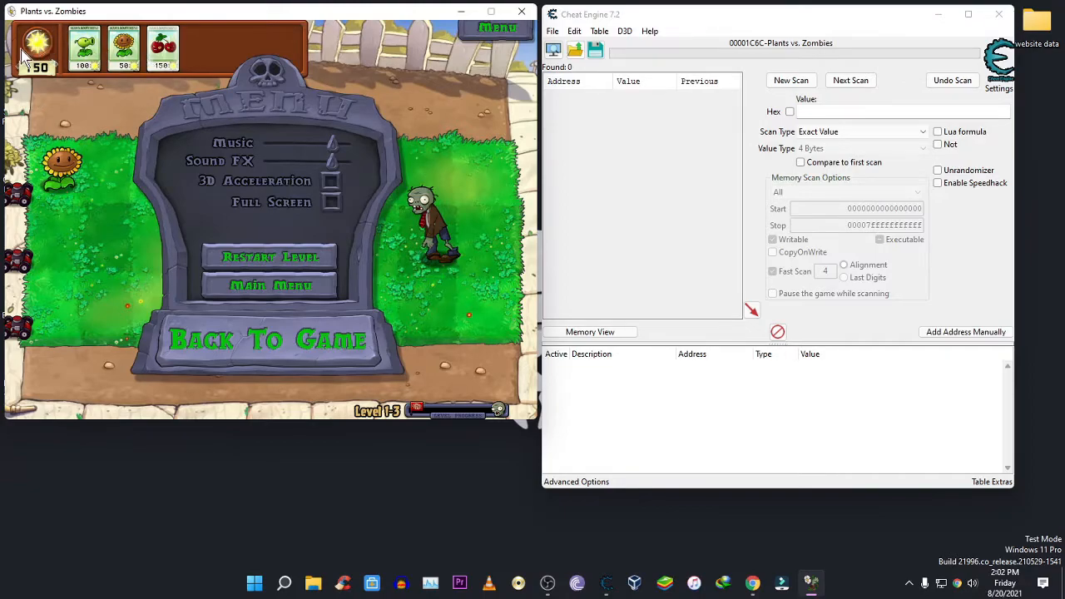
# Run a first scan in Cheat Engine for the exact 4-byte value 150
pyautogui.click(849, 113)
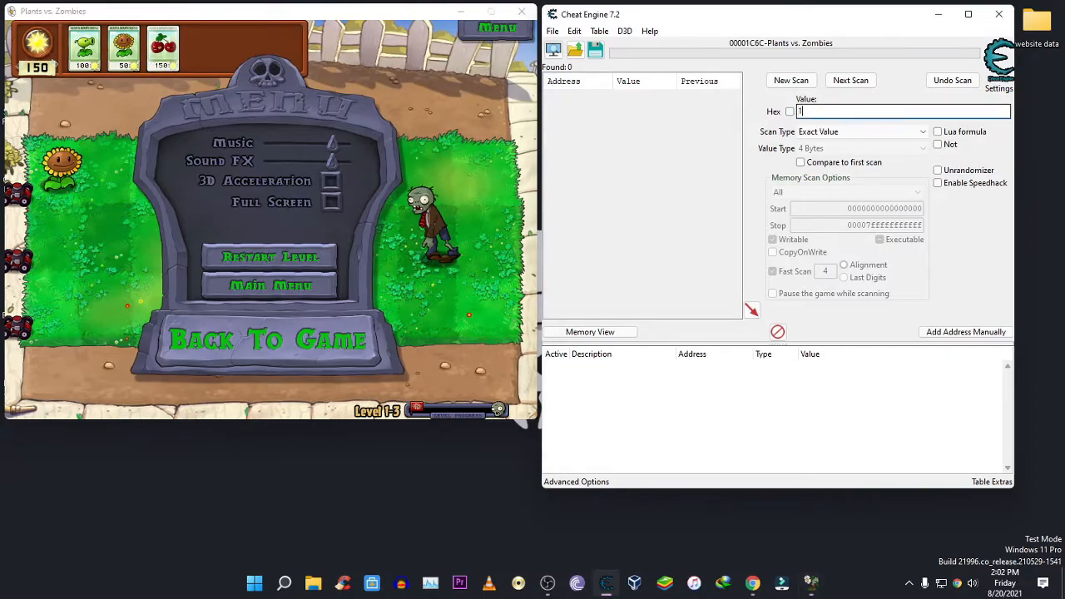
pyautogui.click(794, 80)
pyautogui.click(791, 81)
# Collect another sun in the game, pause it, and run a next scan in Cheat Engine for 175
pyautogui.click(397, 347)
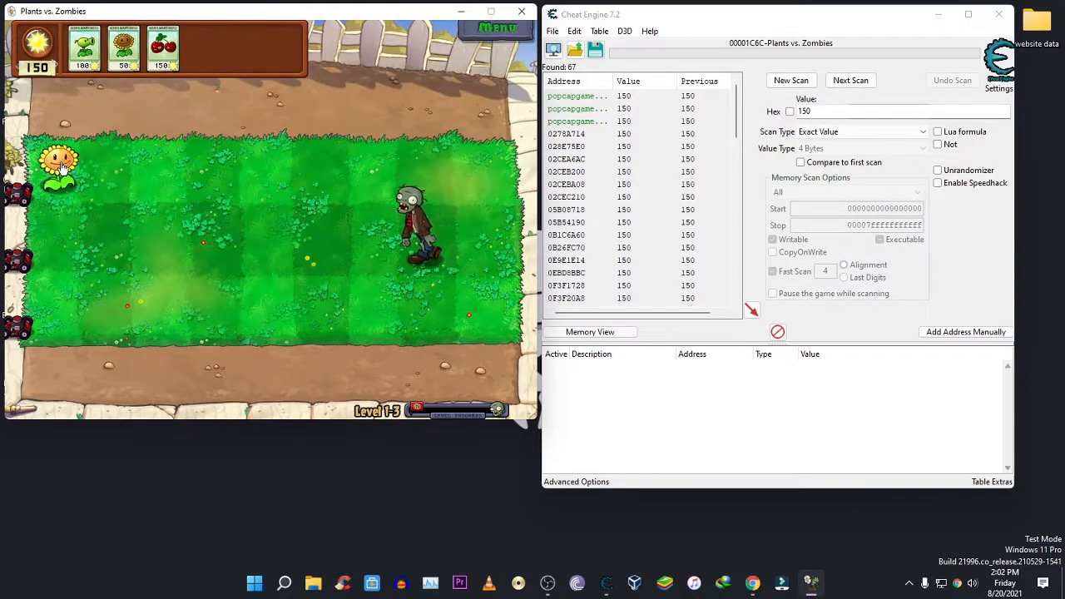
pyautogui.click(58, 137)
pyautogui.moveTo(873, 109); pyautogui.dragTo(682, 115)
pyautogui.write('1')
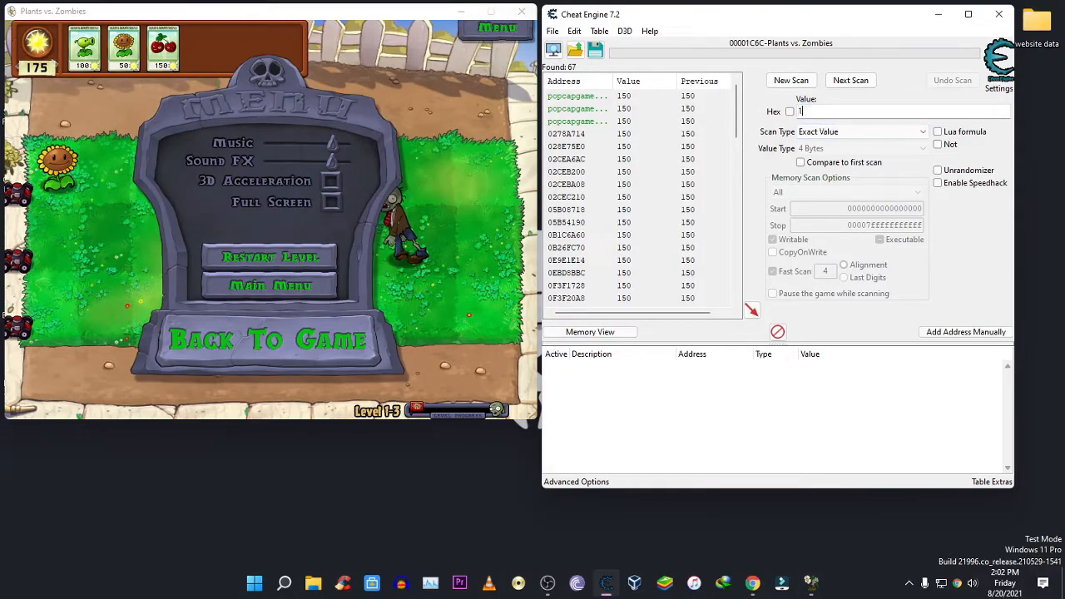
pyautogui.click(865, 84)
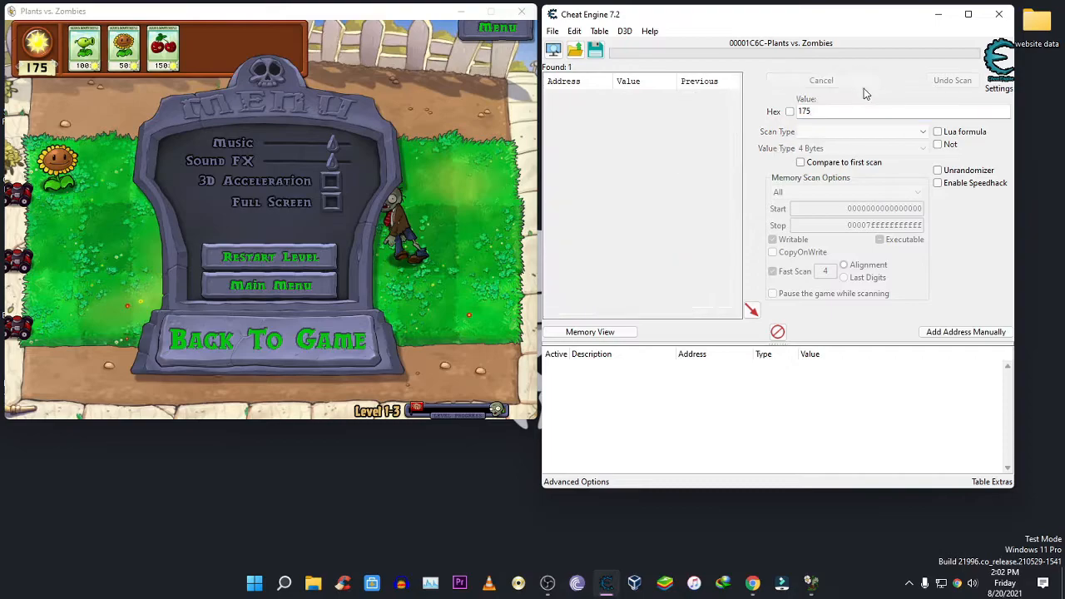
# Add the found sun address to the address list and set its value to 100
pyautogui.click(750, 313)
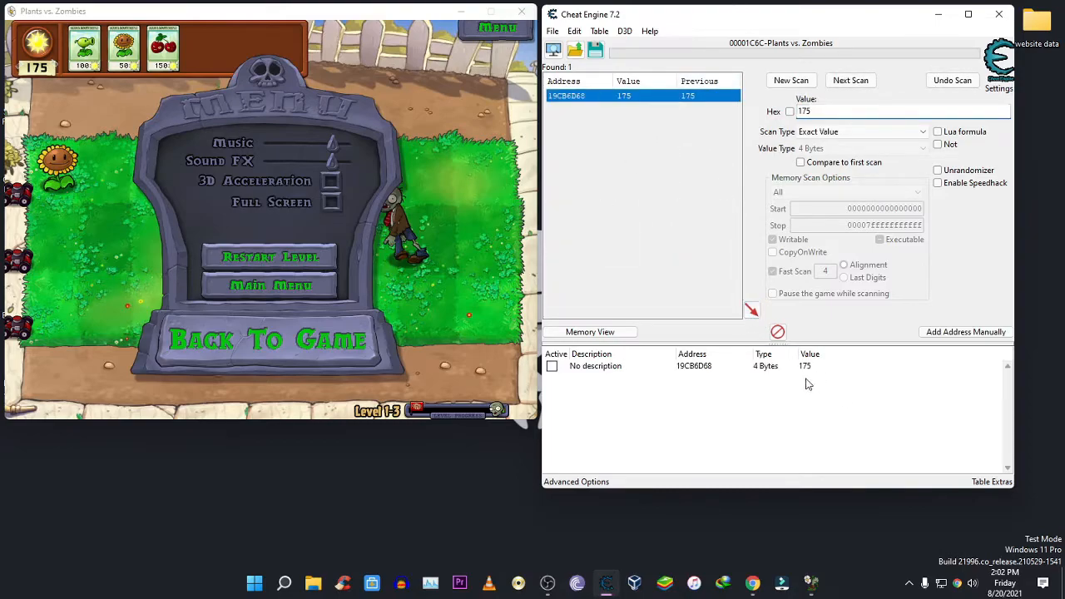
pyautogui.doubleClick(806, 368)
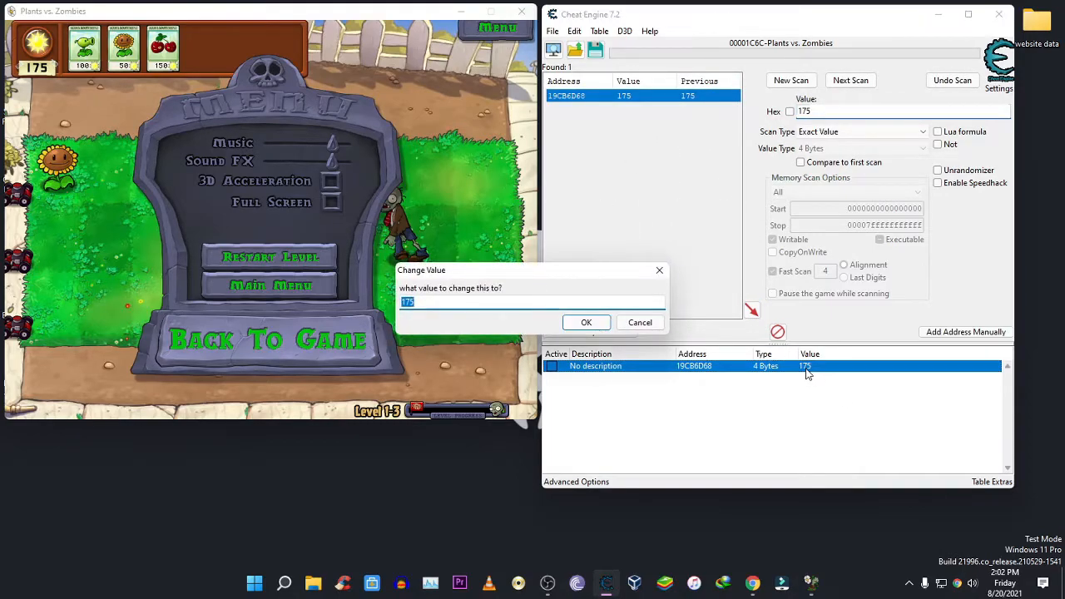
pyautogui.write('100')
pyautogui.click(585, 322)
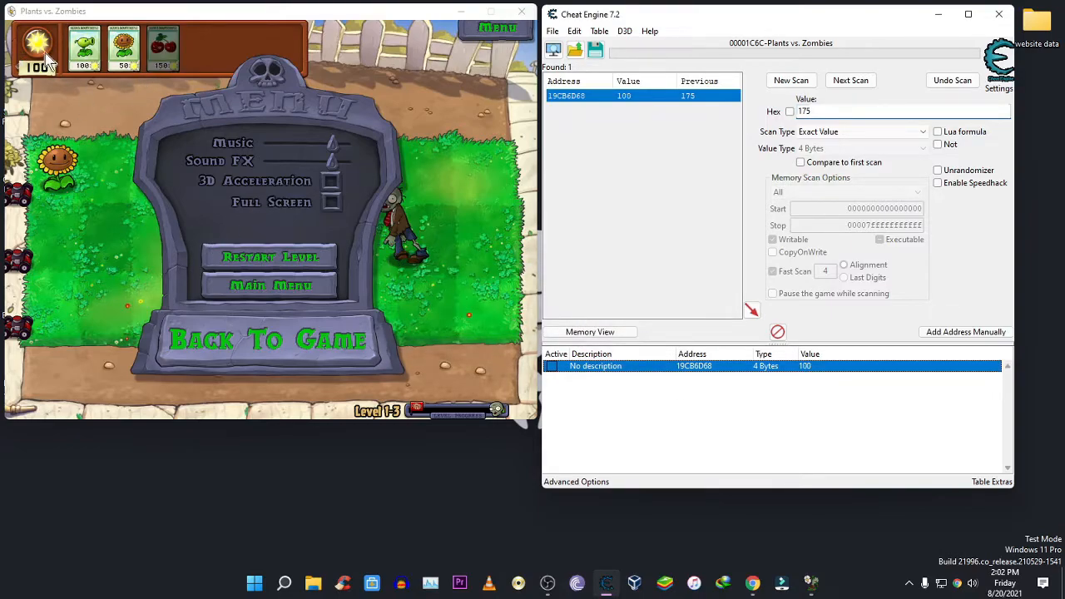
pyautogui.click(323, 362)
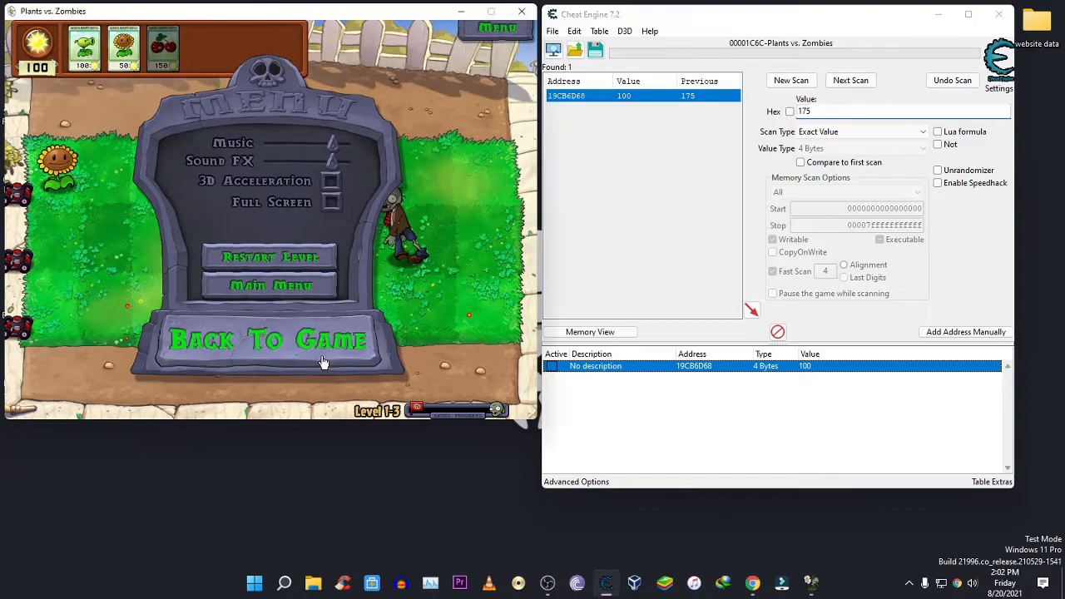
pyautogui.press('Escape')
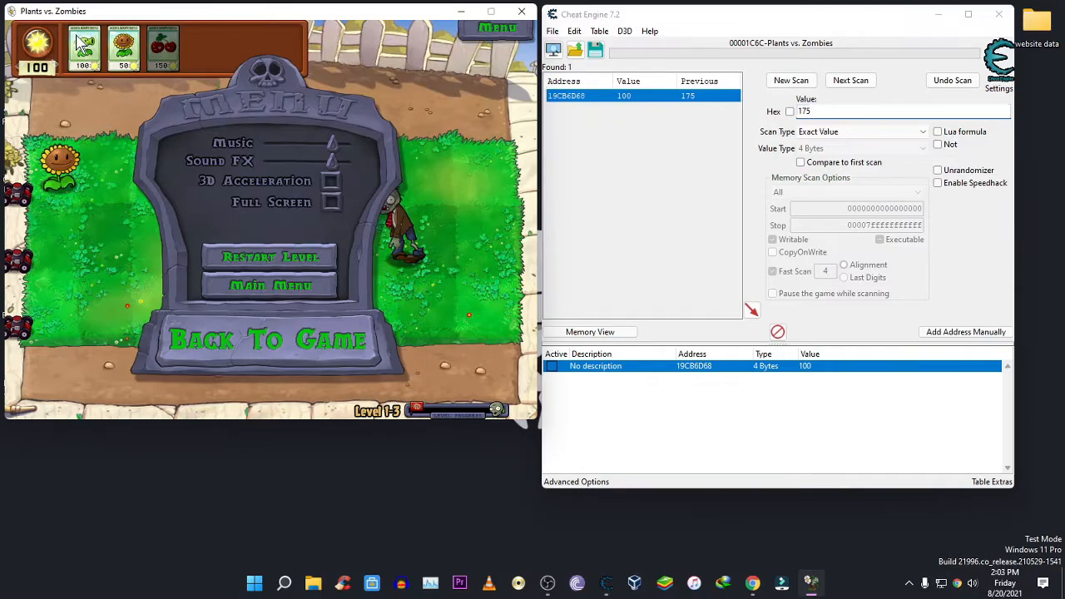
pyautogui.click(697, 392)
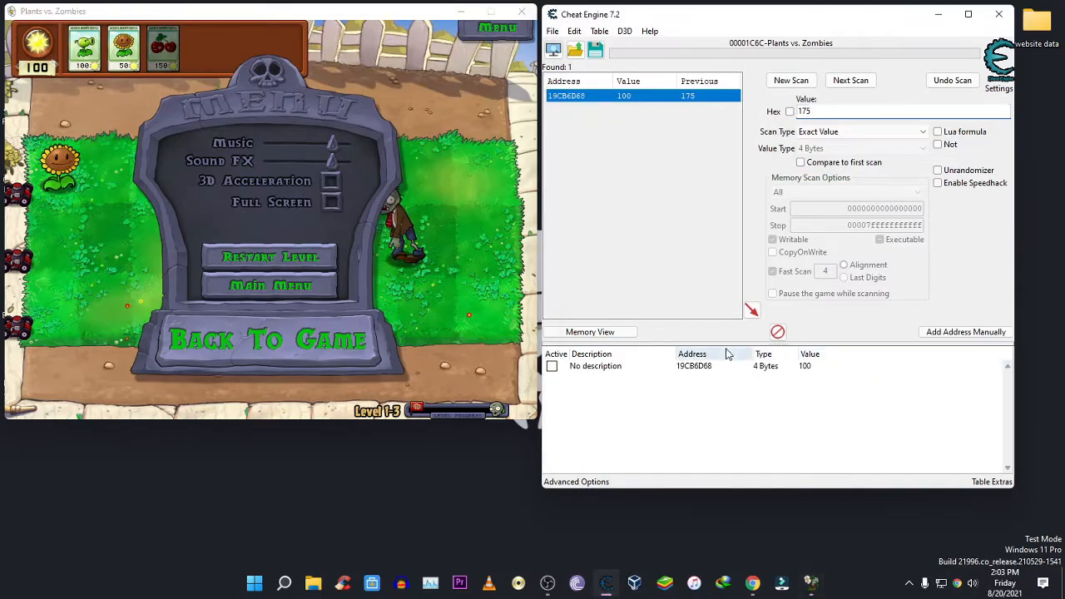
pyautogui.click(803, 367)
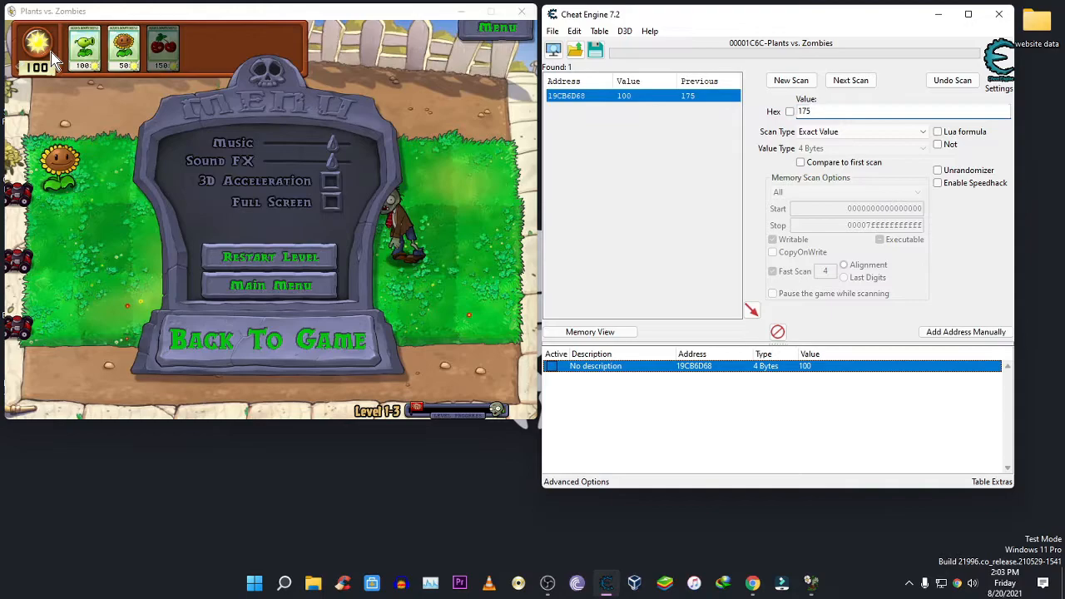
pyautogui.click(849, 434)
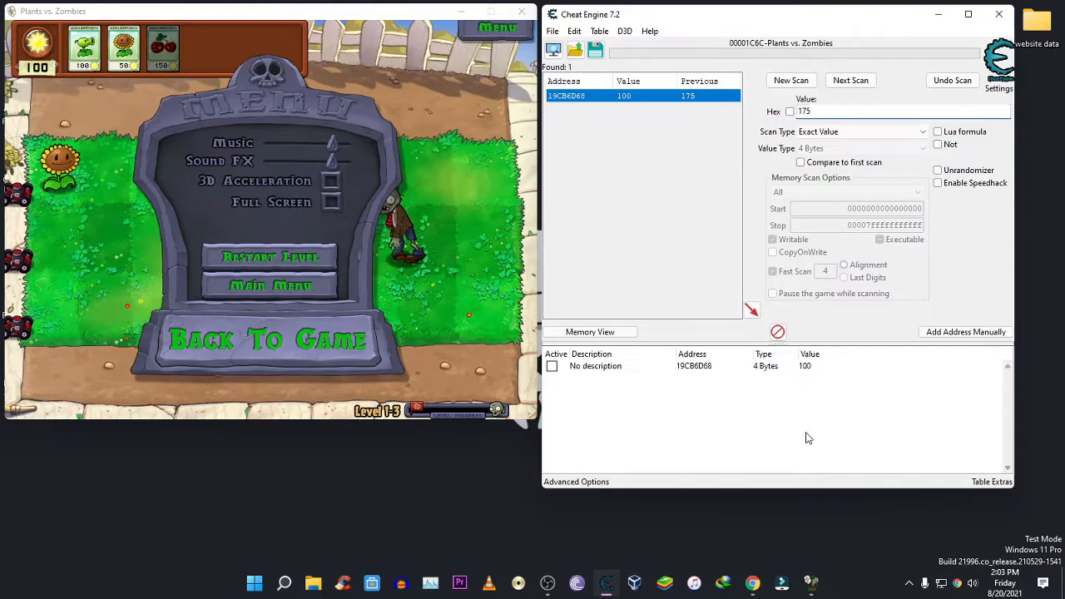
# Start finding out what writes to the sun address, attaching the debugger, and place the opcodes window beside the game
pyautogui.rightClick(701, 372)
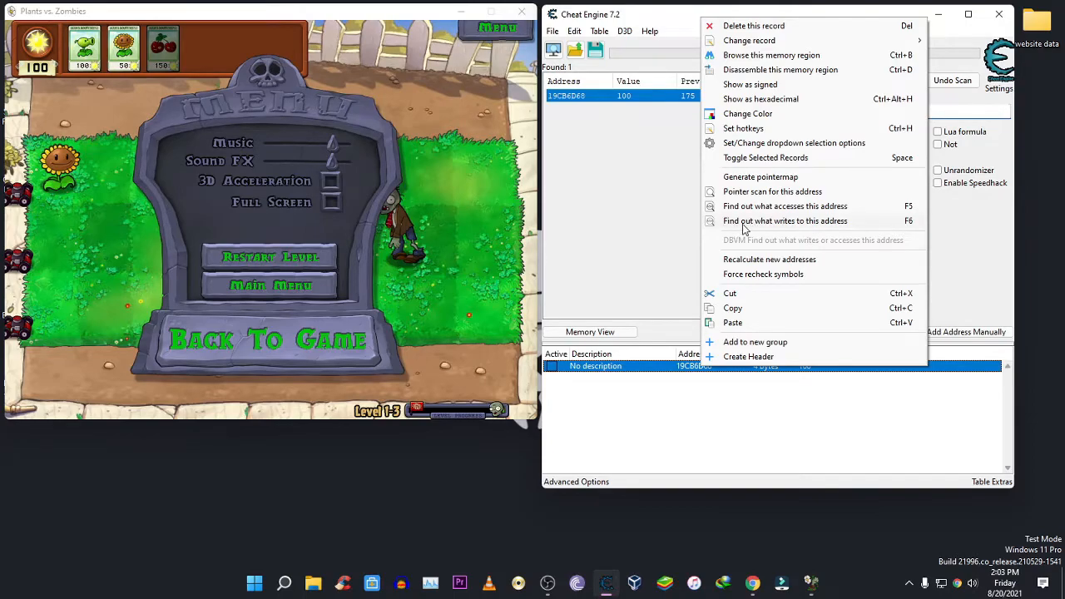
pyautogui.click(791, 222)
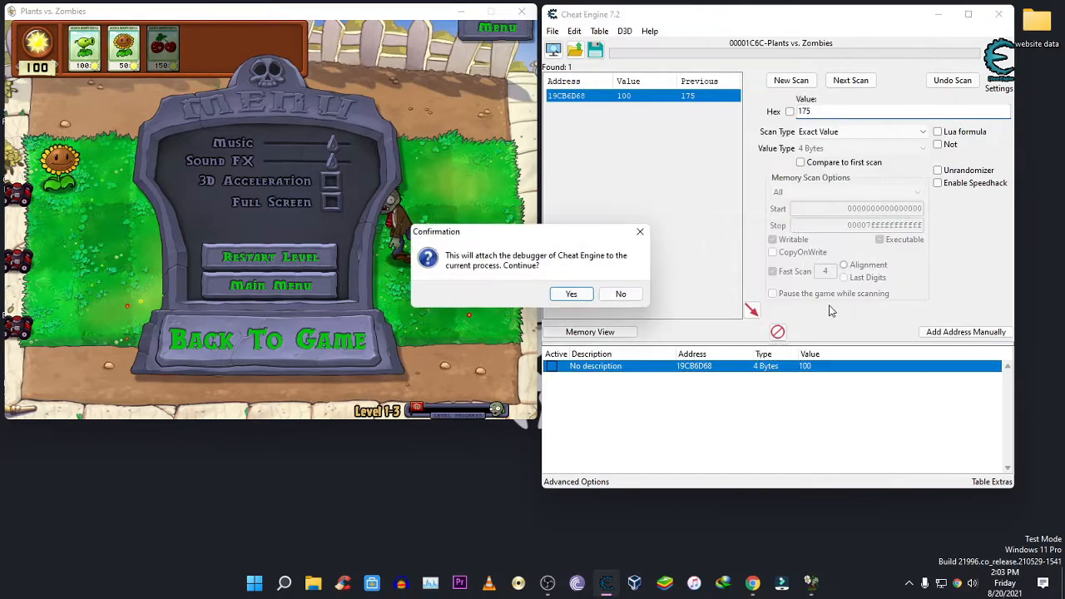
pyautogui.click(576, 298)
pyautogui.moveTo(411, 26); pyautogui.dragTo(788, 21)
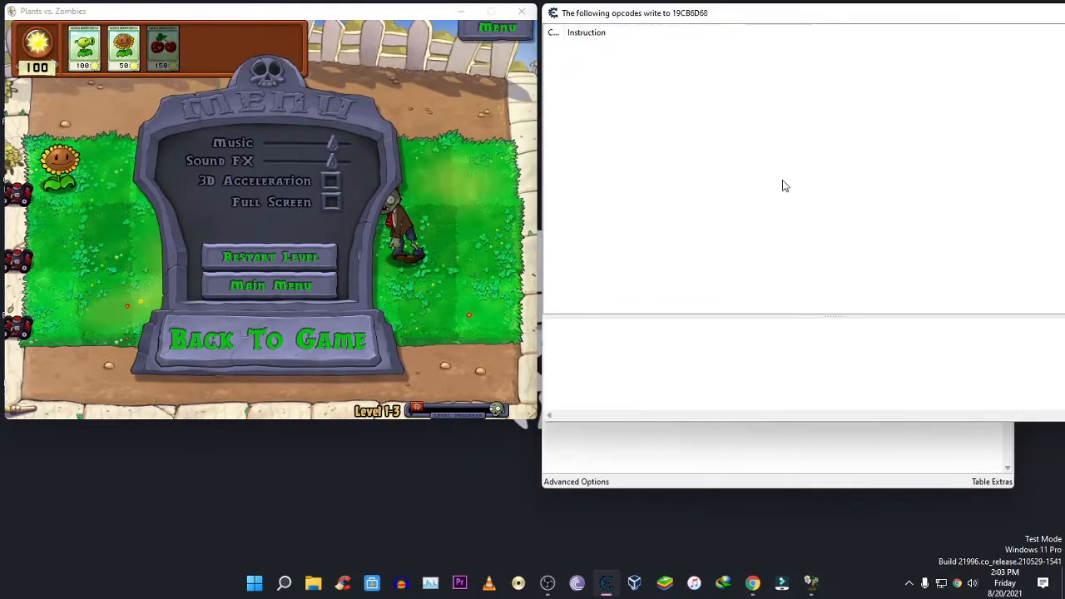
# Resume the game, collect one sun, pause again, and move the opcodes window so all of it can be seen
pyautogui.click(353, 337)
pyautogui.press('Escape')
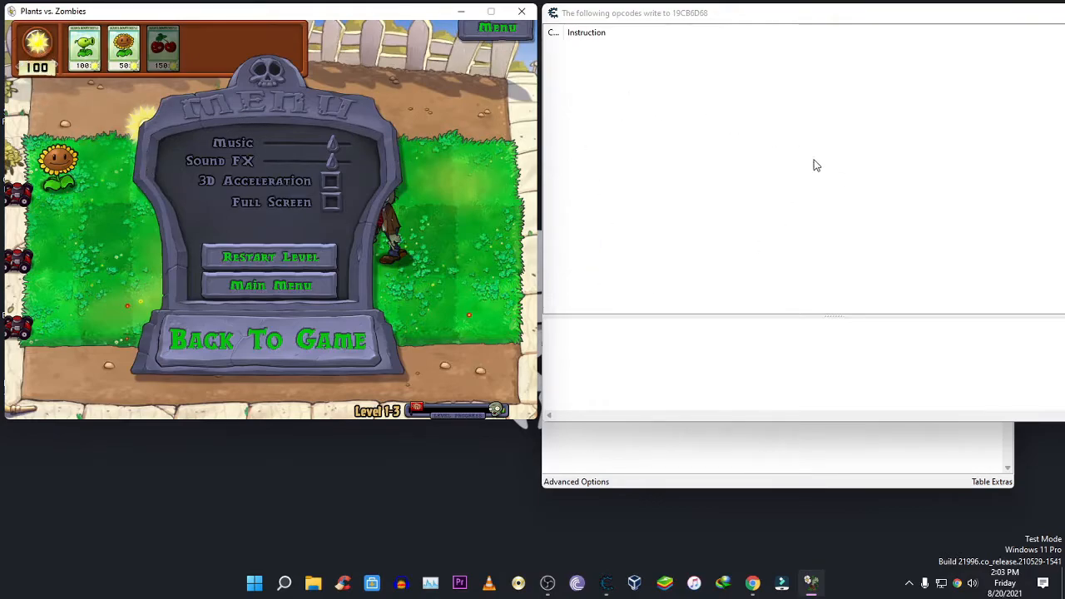
pyautogui.click(357, 339)
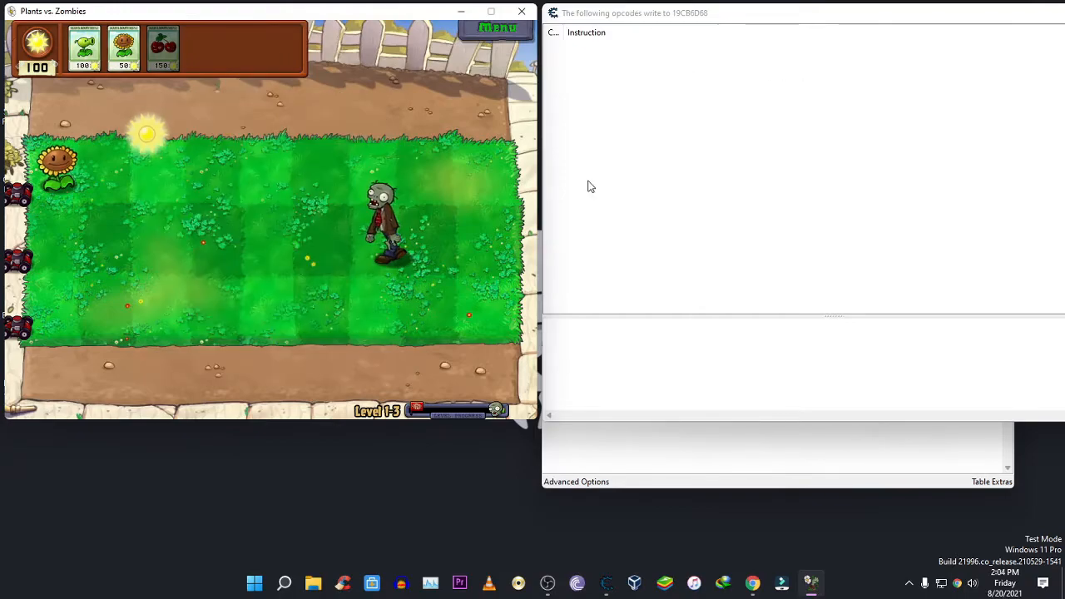
pyautogui.click(137, 185)
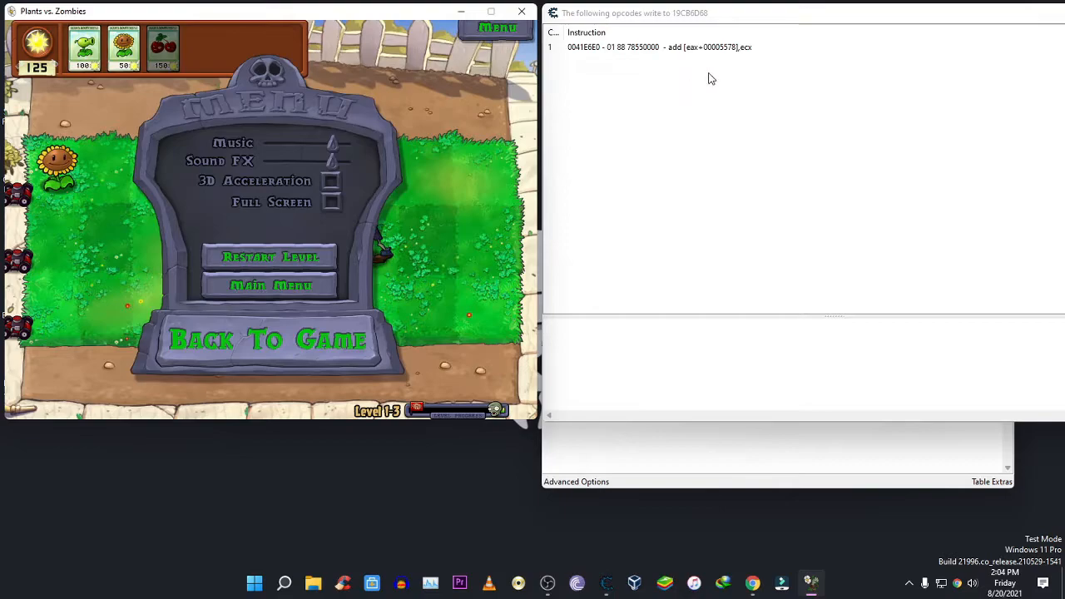
pyautogui.moveTo(748, 17); pyautogui.dragTo(354, 35)
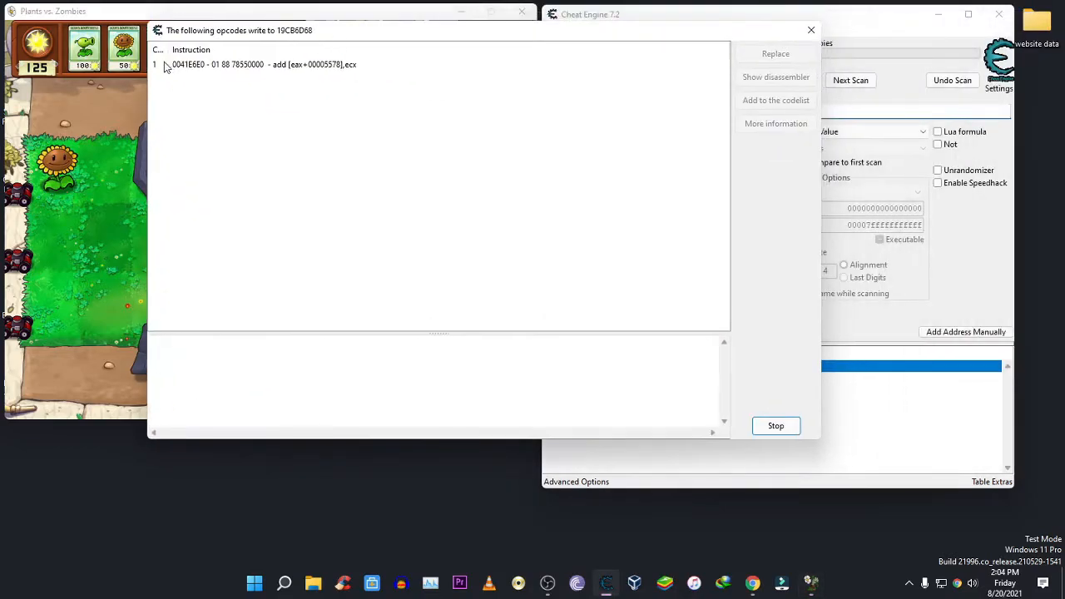
# Examine the add instruction recorded as writing to the sun address, including its [eax+00005578] destination and ecx operand
pyautogui.click(341, 66)
pyautogui.click(387, 156)
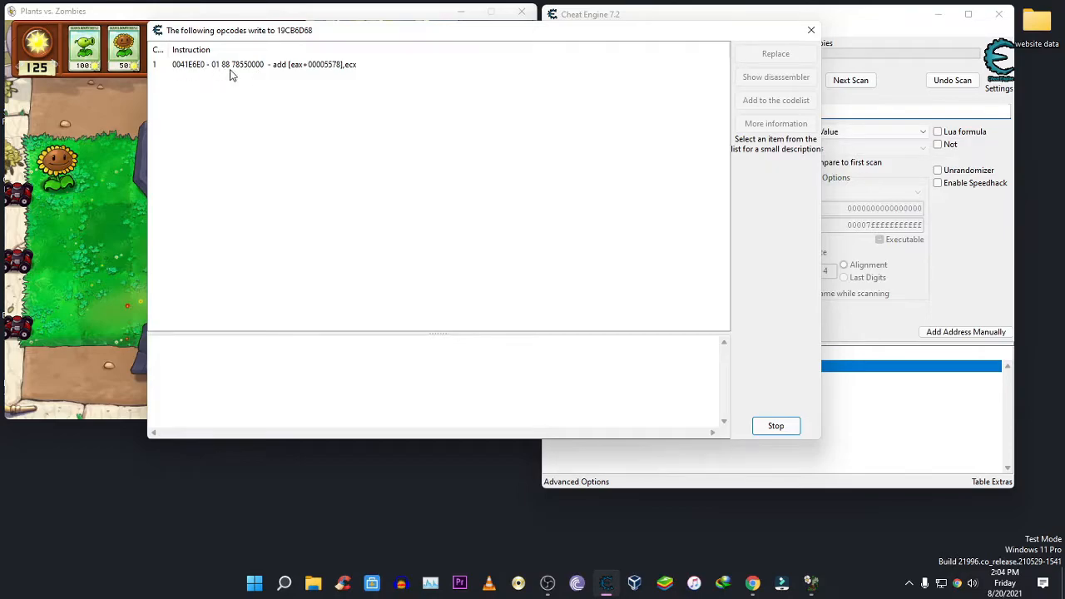
pyautogui.click(292, 67)
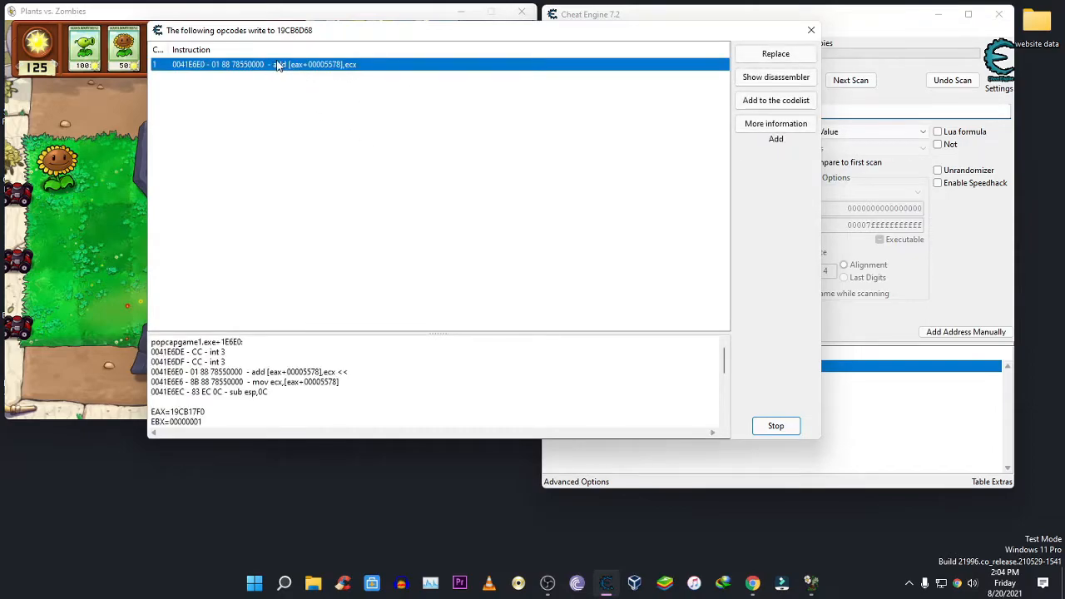
pyautogui.click(285, 99)
pyautogui.click(281, 65)
pyautogui.click(283, 100)
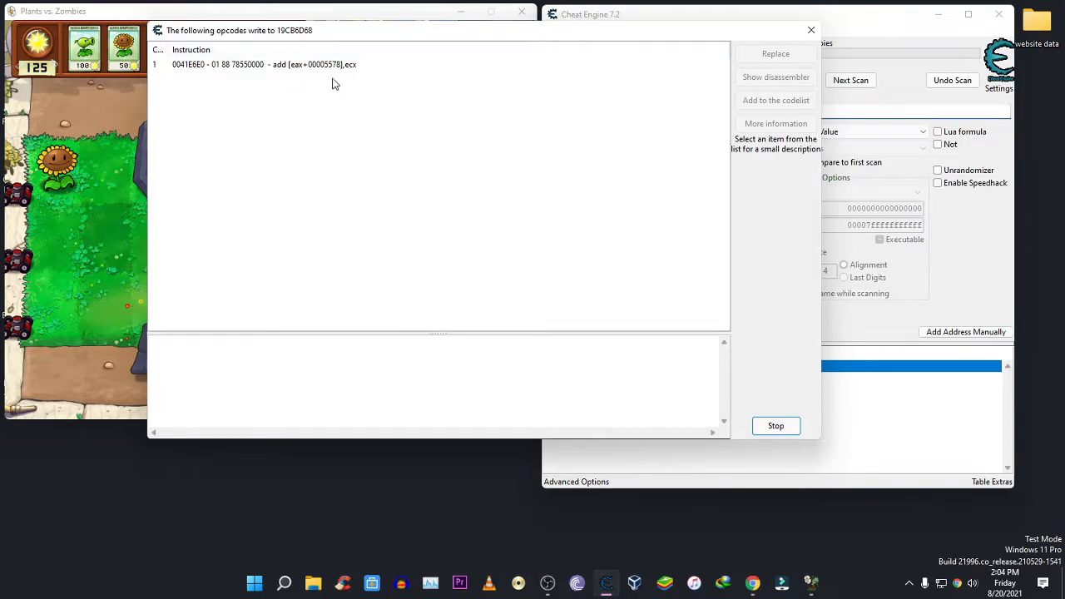
pyautogui.click(318, 66)
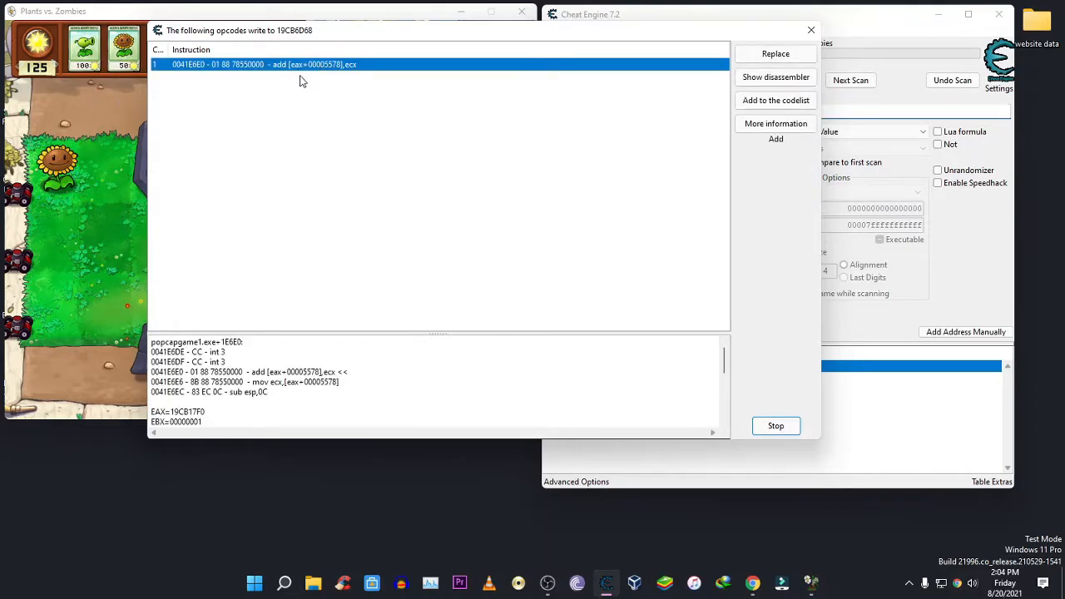
pyautogui.click(312, 111)
pyautogui.click(297, 68)
# Compare the sun address in the address list with the instruction's eax+00005578 destination and the recorded EAX value
pyautogui.click(920, 420)
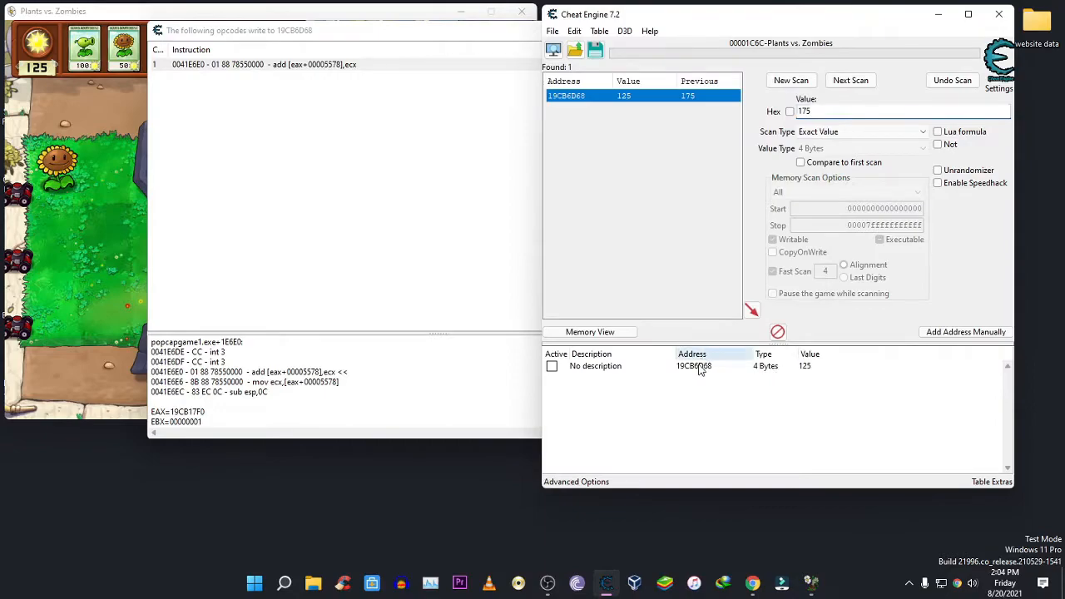
pyautogui.click(856, 368)
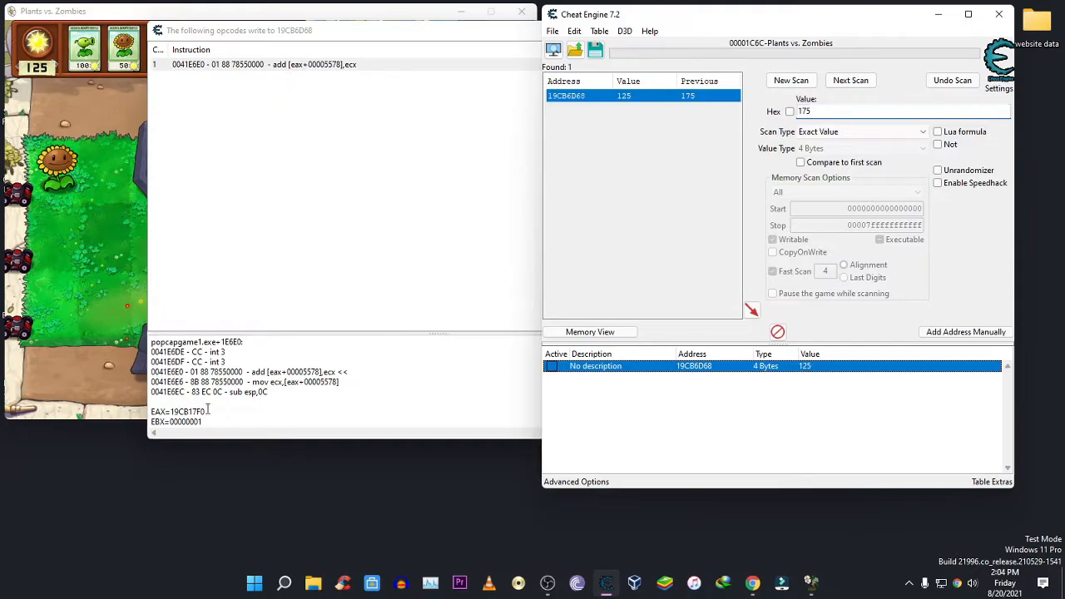
pyautogui.click(724, 393)
pyautogui.click(812, 371)
pyautogui.click(333, 137)
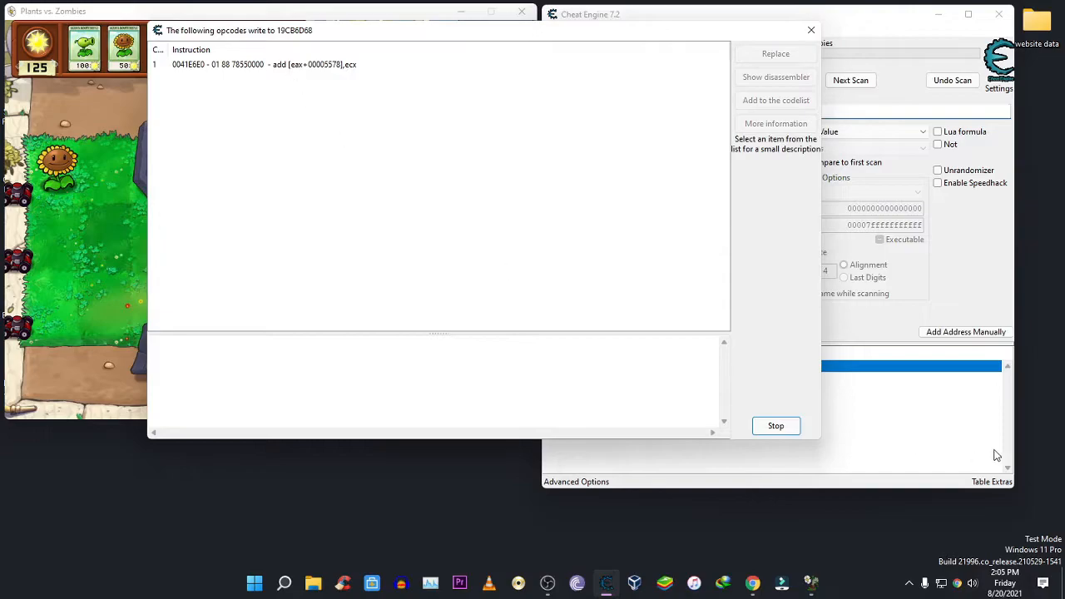
pyautogui.click(886, 410)
pyautogui.click(340, 108)
pyautogui.click(304, 66)
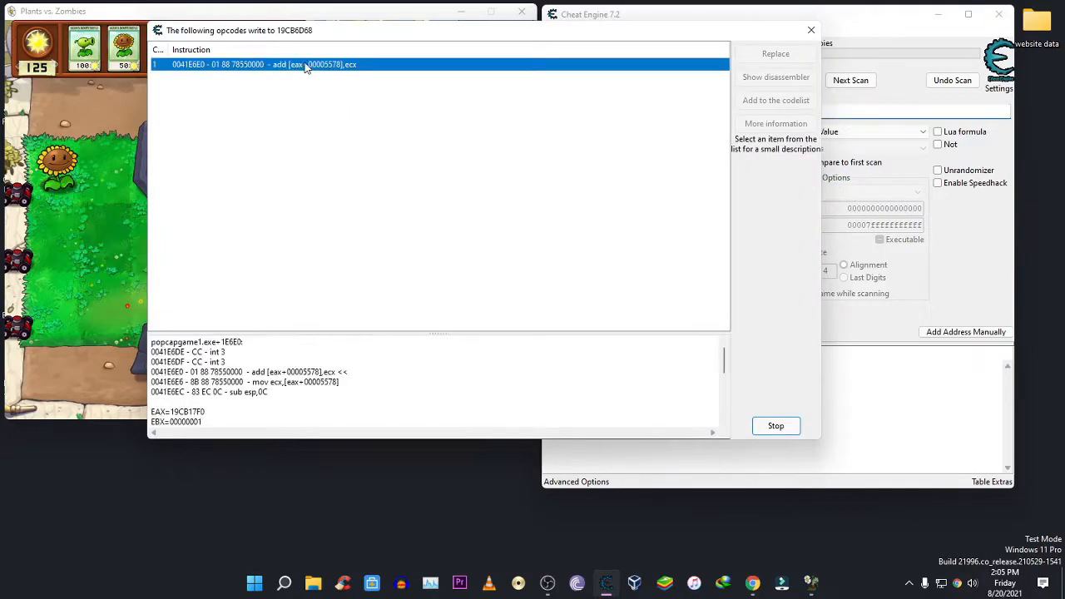
pyautogui.moveTo(212, 413); pyautogui.dragTo(170, 413)
pyautogui.click(394, 223)
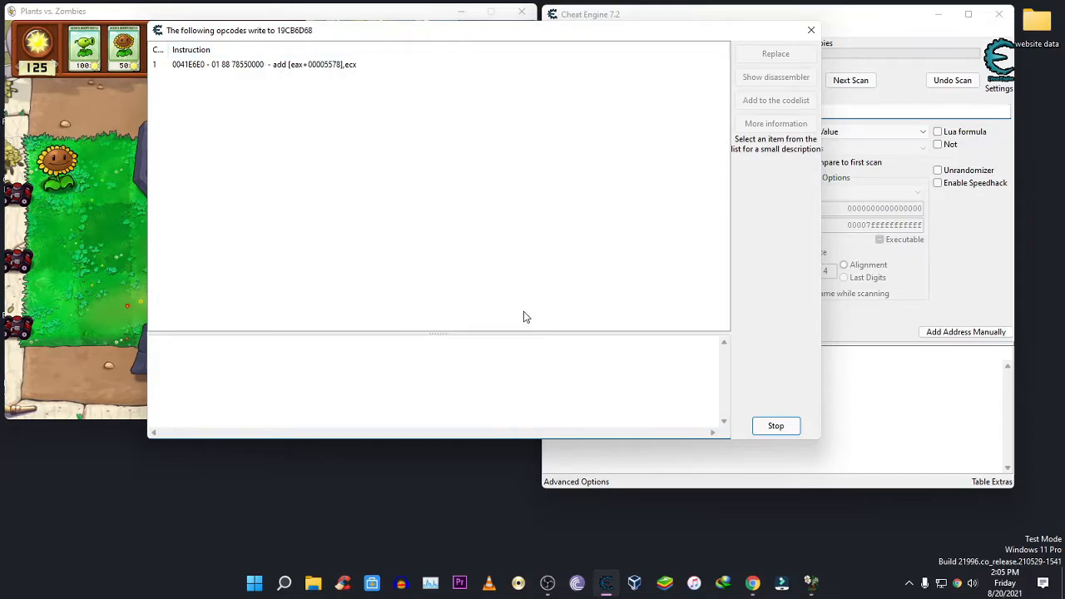
# Review the full set of register values, EAX through EIP, in the add instruction's details
pyautogui.click(430, 65)
pyautogui.click(340, 95)
pyautogui.click(302, 67)
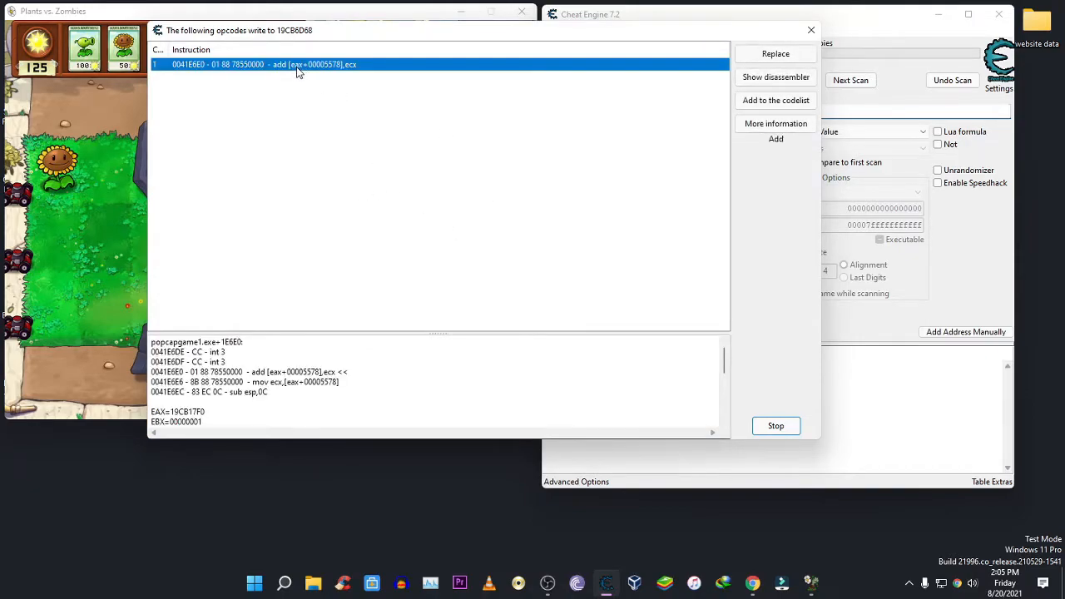
pyautogui.moveTo(727, 358); pyautogui.dragTo(727, 374)
pyautogui.moveTo(157, 360); pyautogui.dragTo(192, 372)
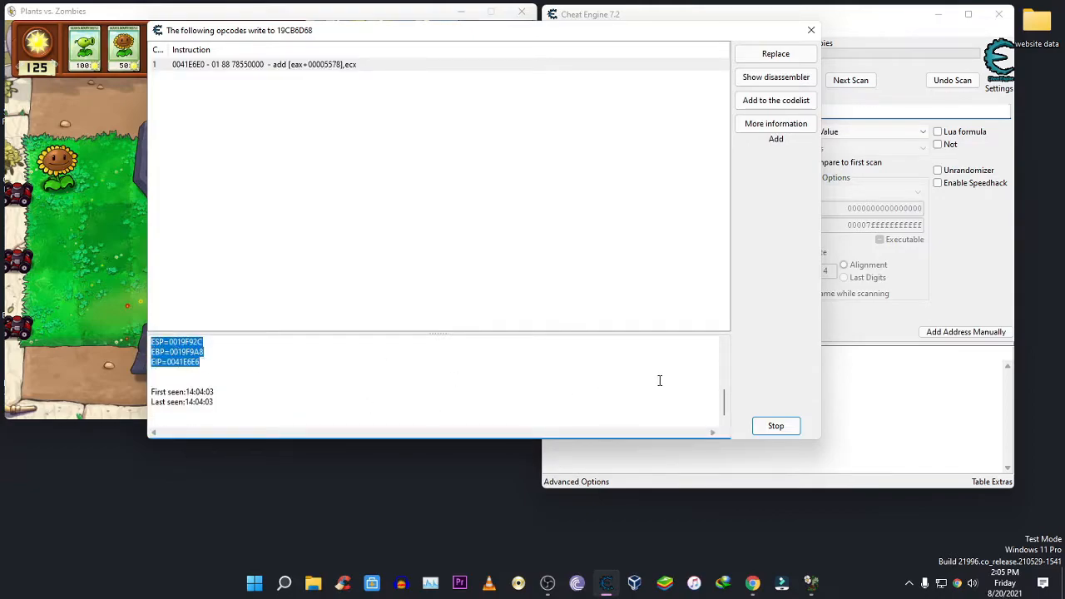
pyautogui.moveTo(727, 403); pyautogui.dragTo(726, 384)
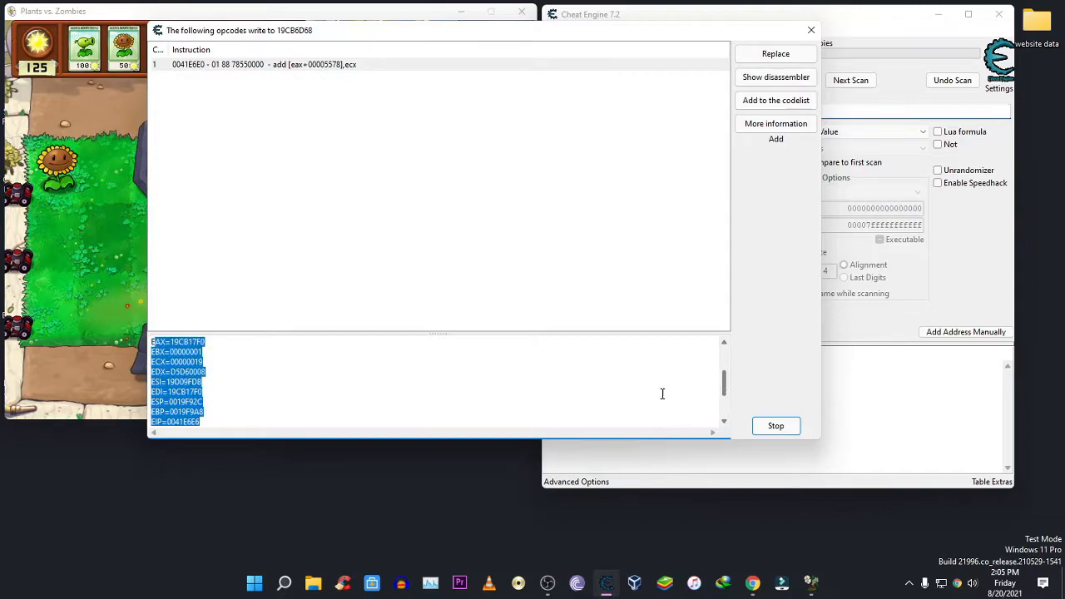
pyautogui.click(246, 404)
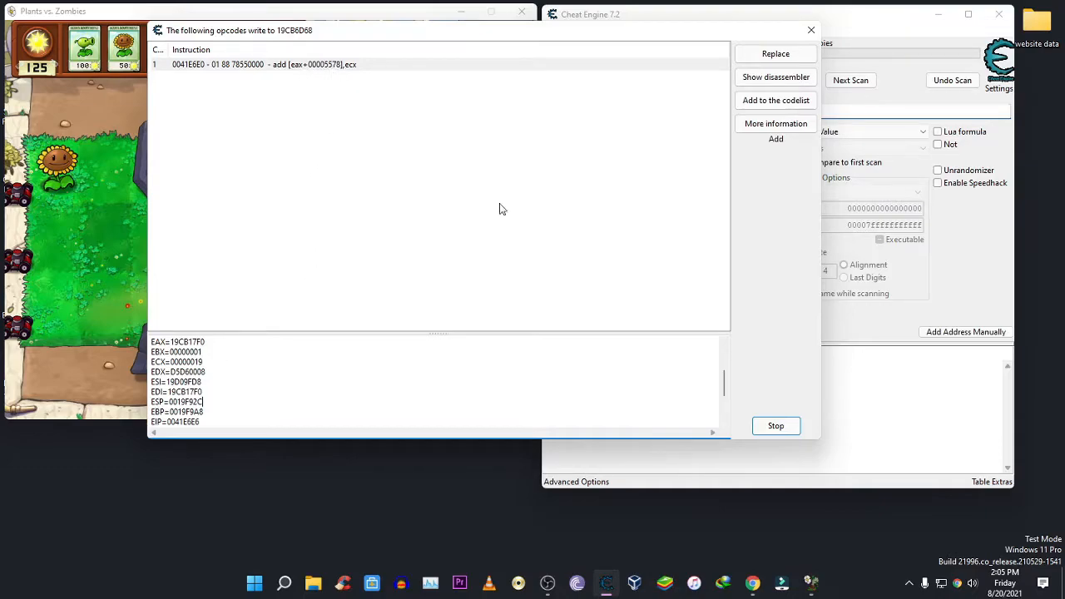
# Relate the sun count in the address list and the game to the operands of the add instruction
pyautogui.click(923, 380)
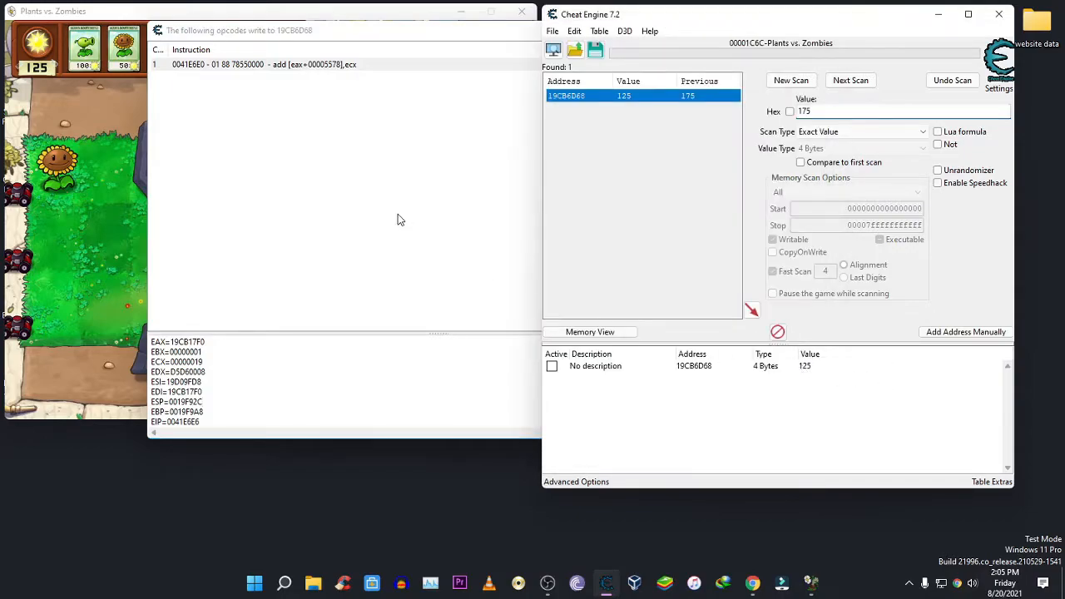
pyautogui.click(373, 124)
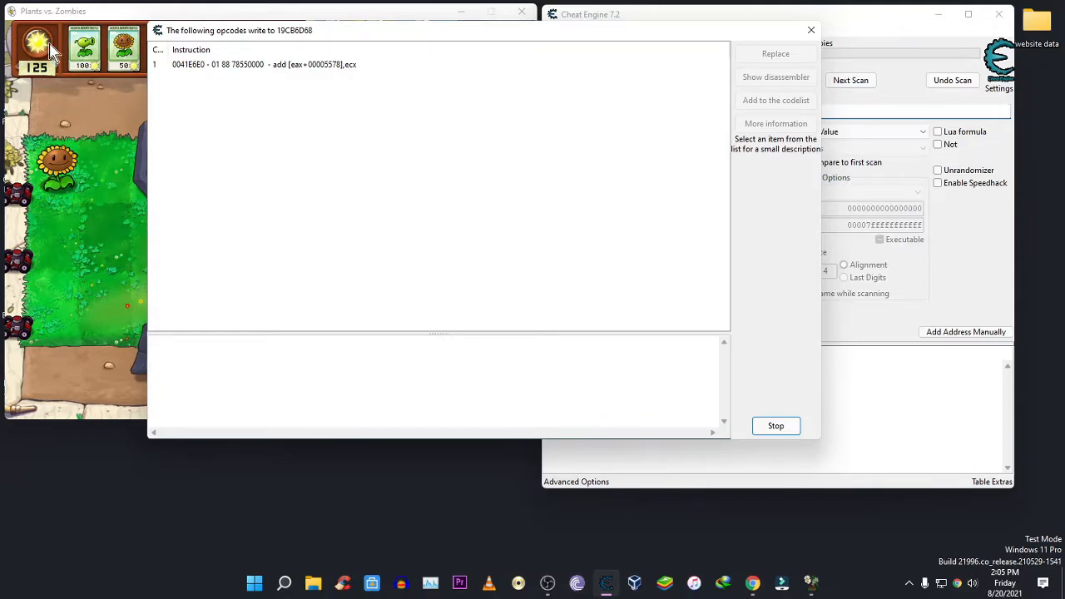
pyautogui.click(357, 67)
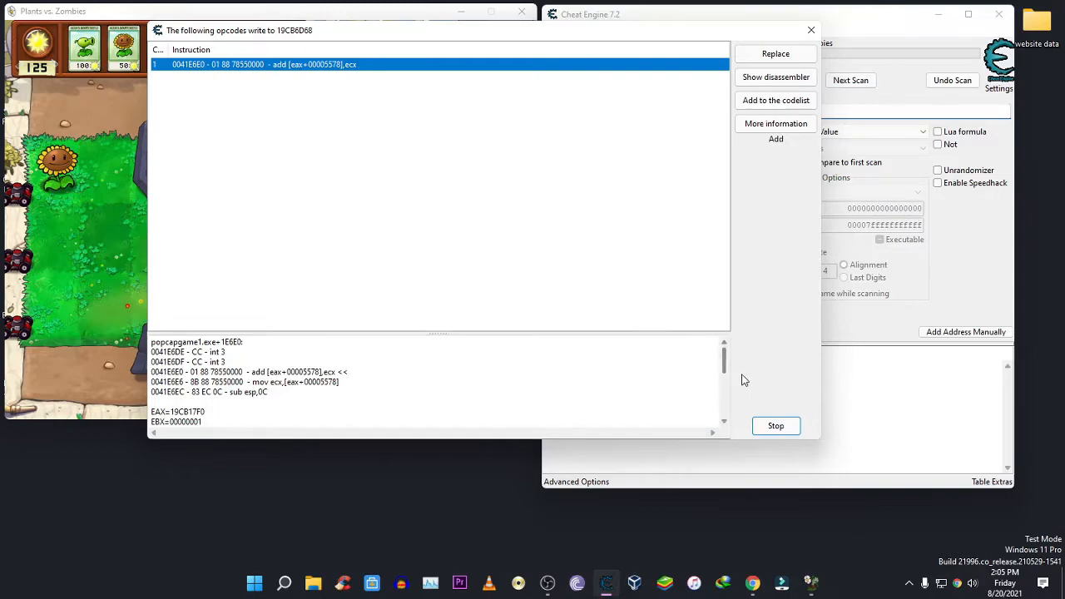
pyautogui.click(337, 85)
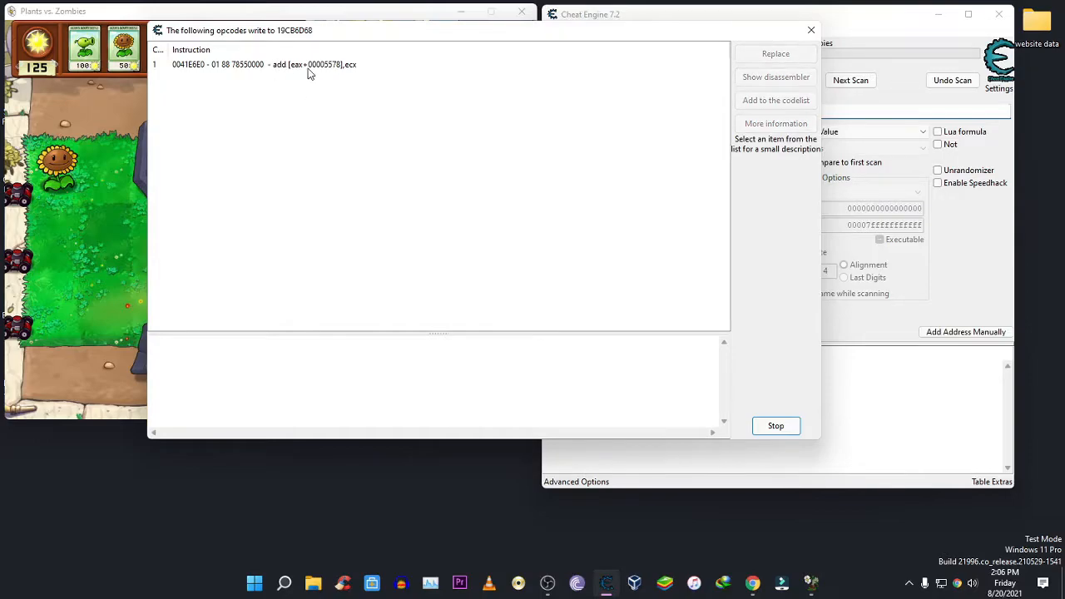
pyautogui.click(306, 69)
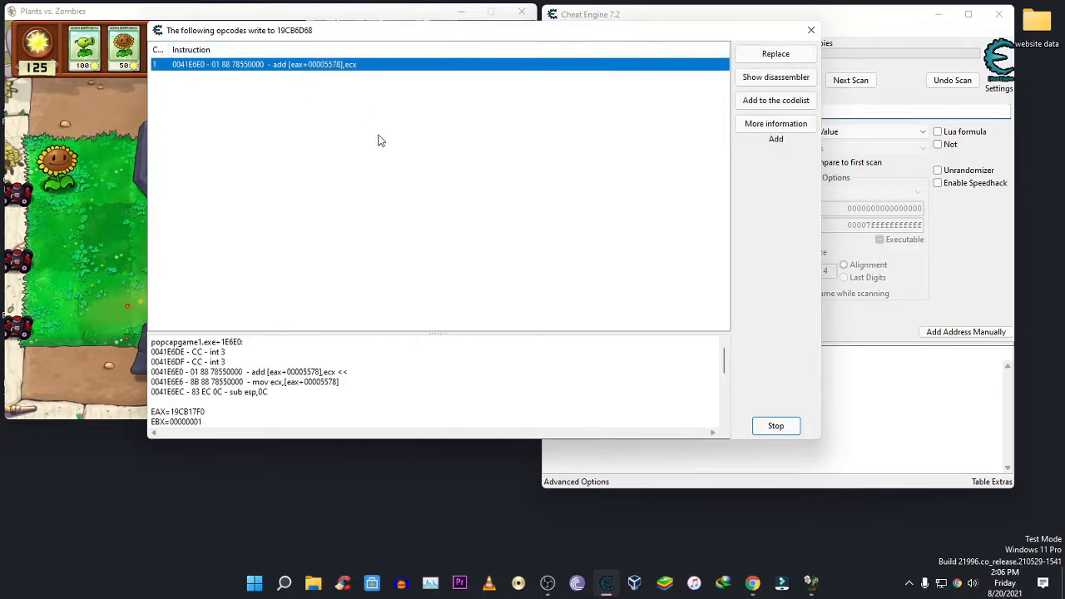
pyautogui.click(347, 77)
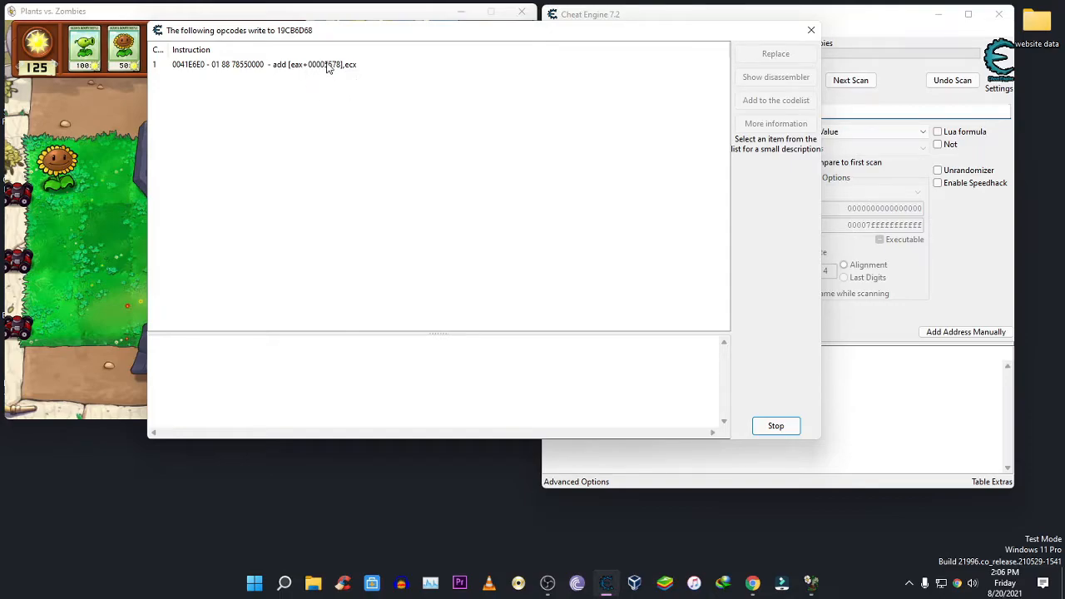
pyautogui.click(327, 66)
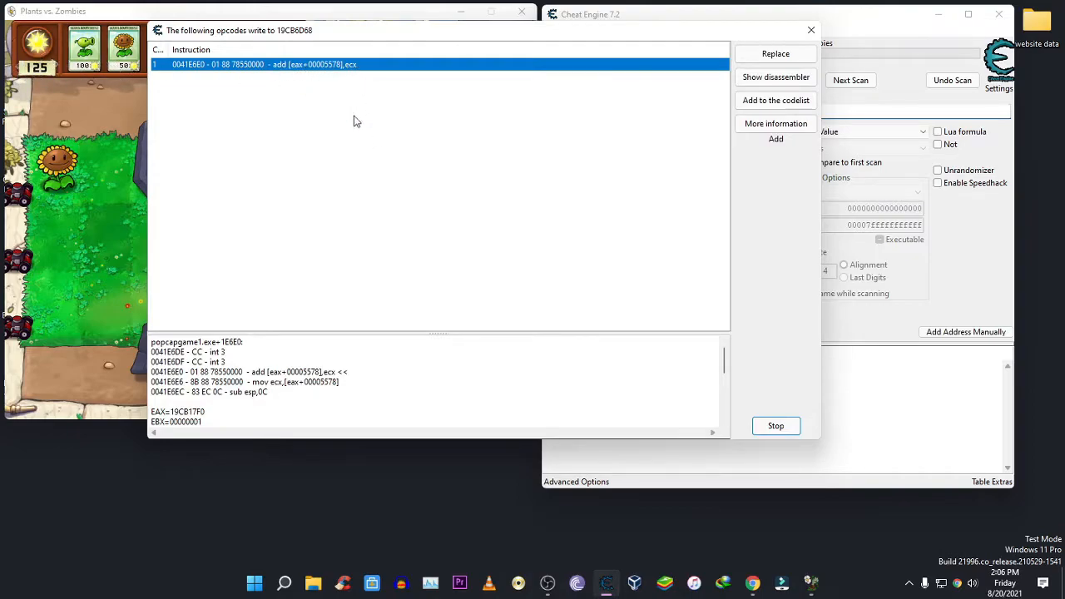
# Inspect the ECX value in the register details and reselect the add instruction that uses it
pyautogui.moveTo(726, 360); pyautogui.dragTo(724, 378)
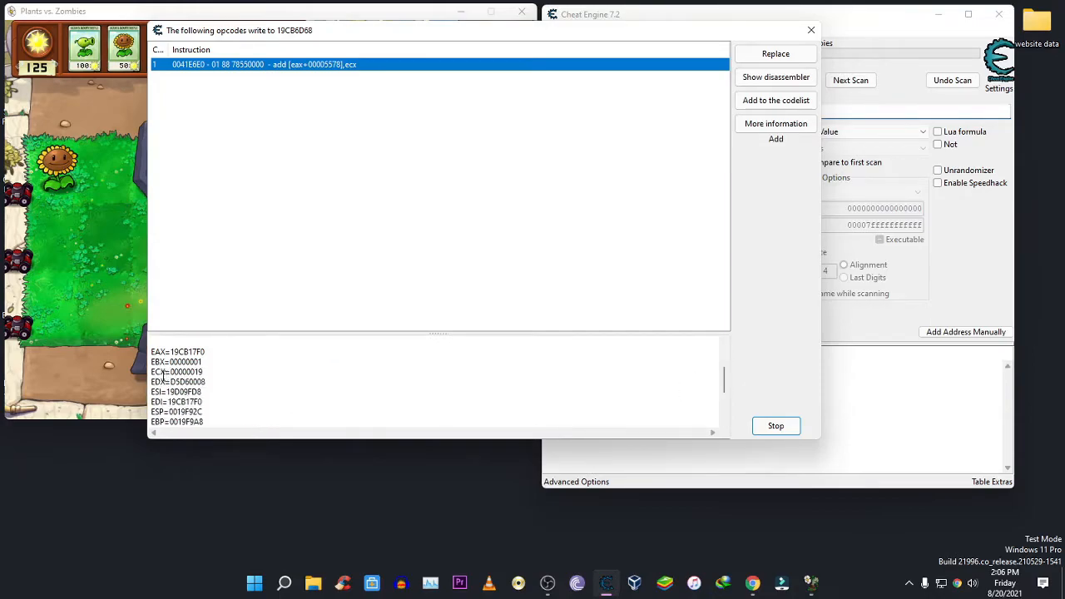
pyautogui.moveTo(205, 372); pyautogui.dragTo(177, 372)
pyautogui.click(238, 386)
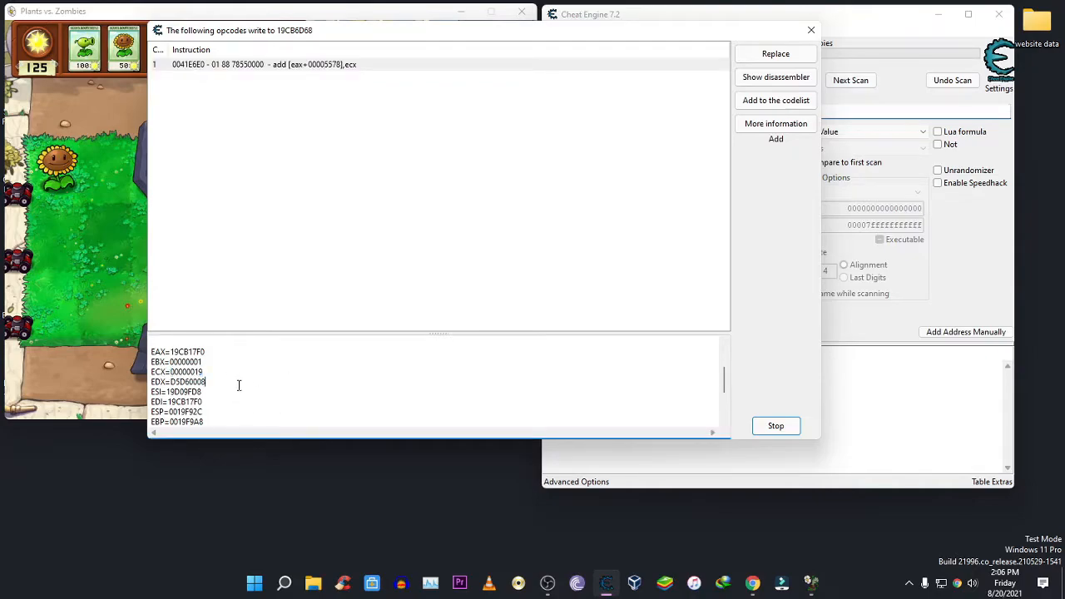
pyautogui.click(358, 274)
pyautogui.click(364, 66)
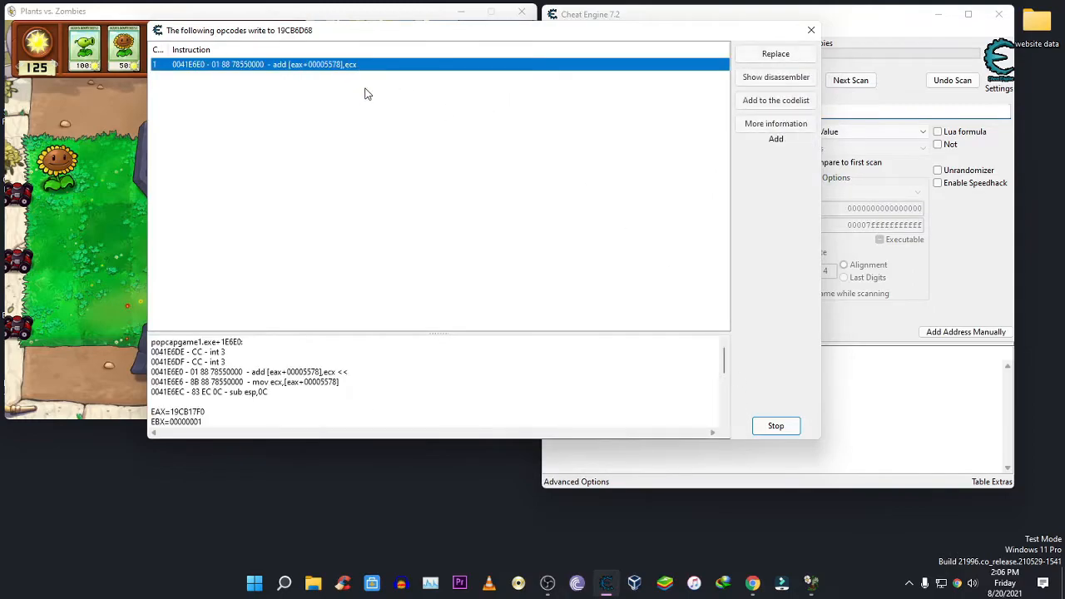
# Open the Windows Calculator in Programmer mode, place it beside the instruction, and set it to hexadecimal input
pyautogui.click(283, 581)
pyautogui.write('cal')
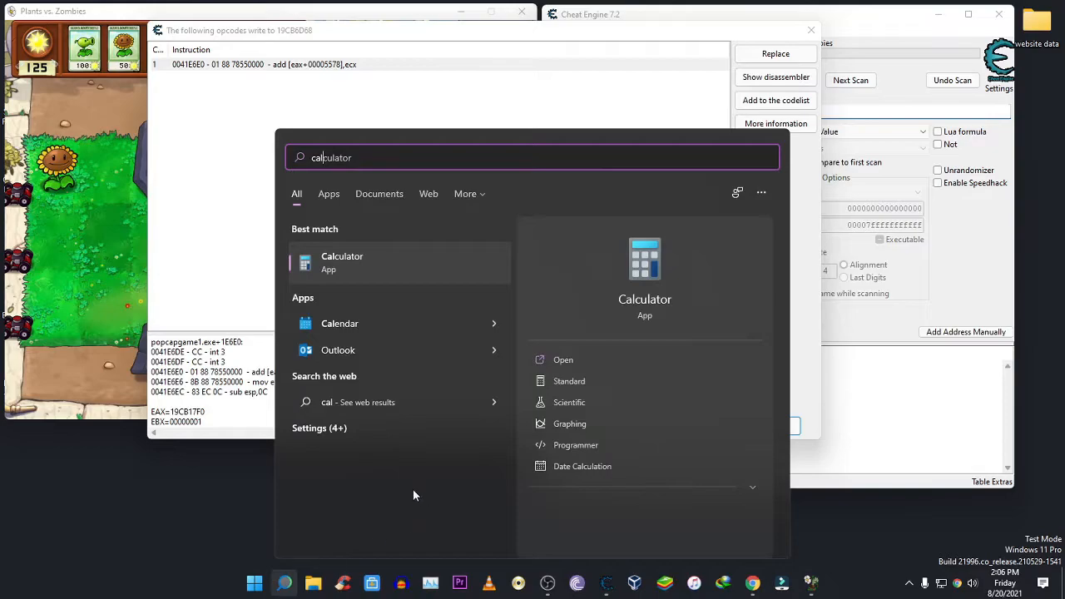
pyautogui.click(425, 263)
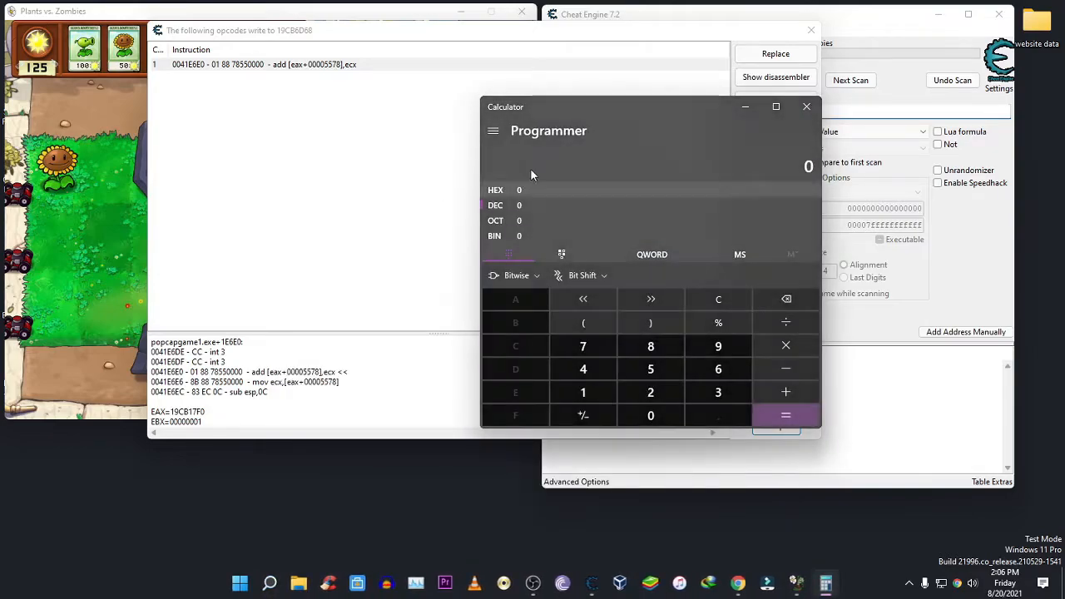
pyautogui.moveTo(556, 107); pyautogui.dragTo(644, 112)
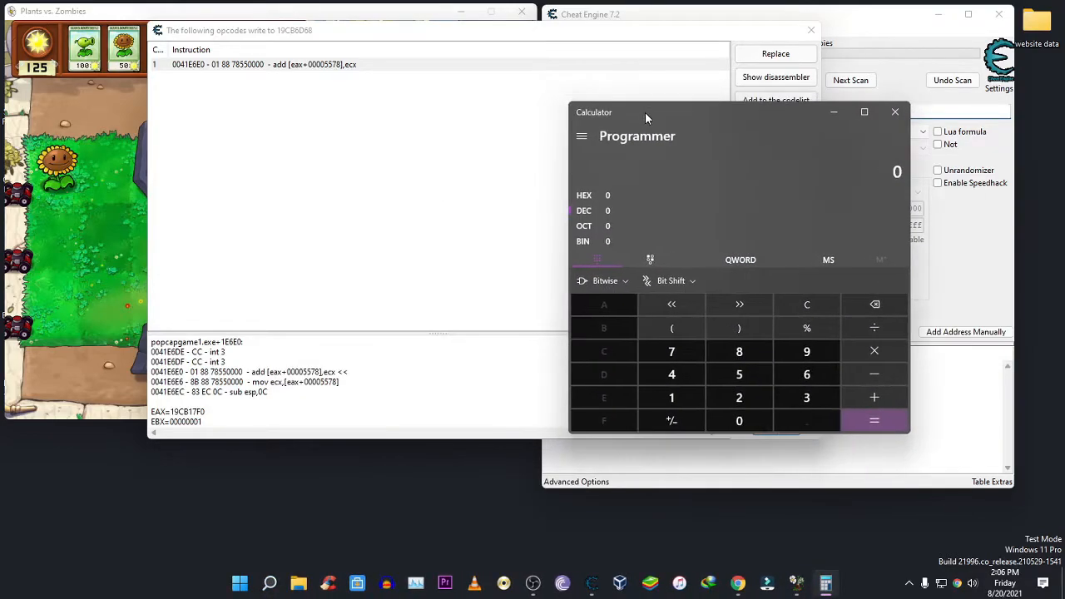
pyautogui.click(582, 137)
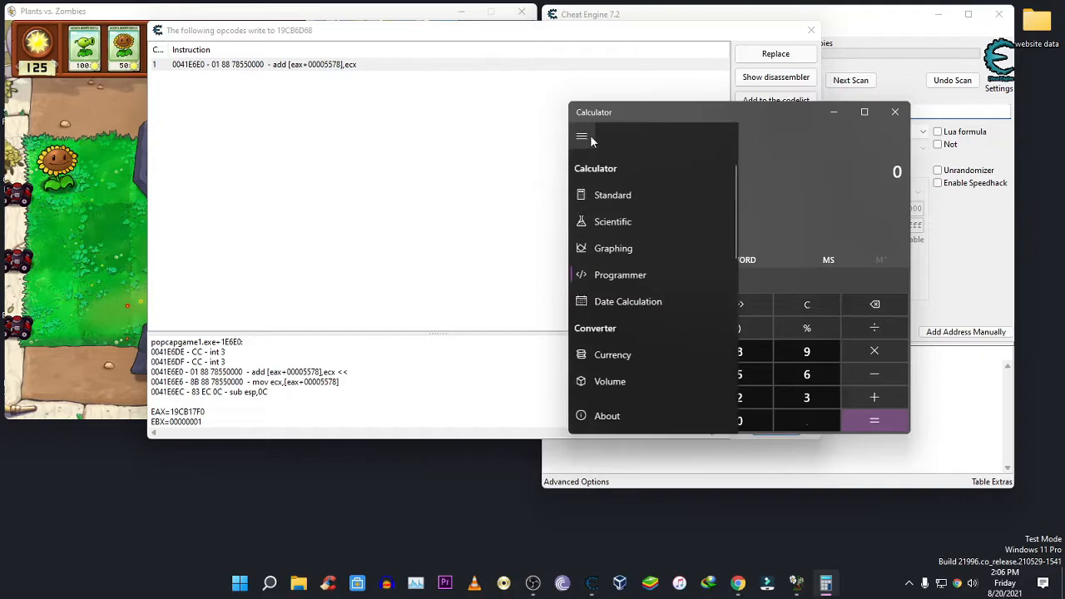
pyautogui.click(620, 275)
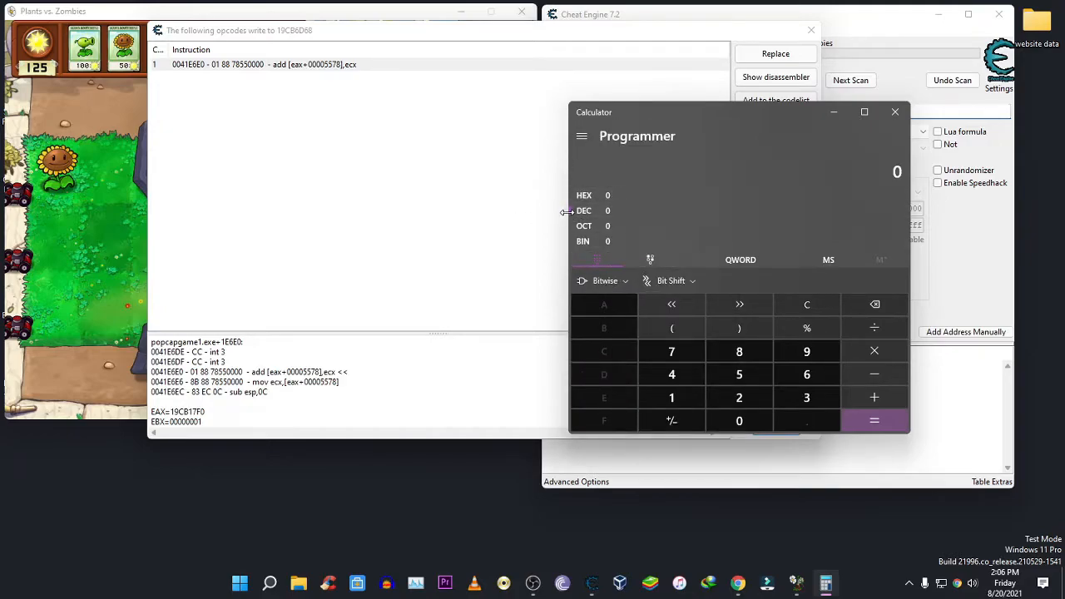
pyautogui.moveTo(566, 213); pyautogui.dragTo(519, 216)
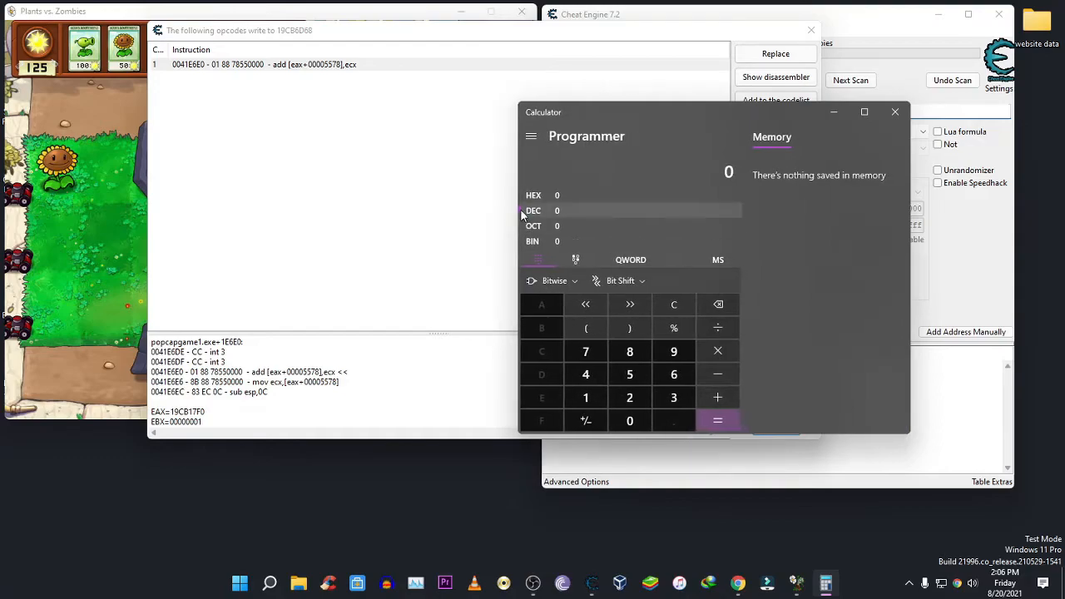
pyautogui.click(565, 195)
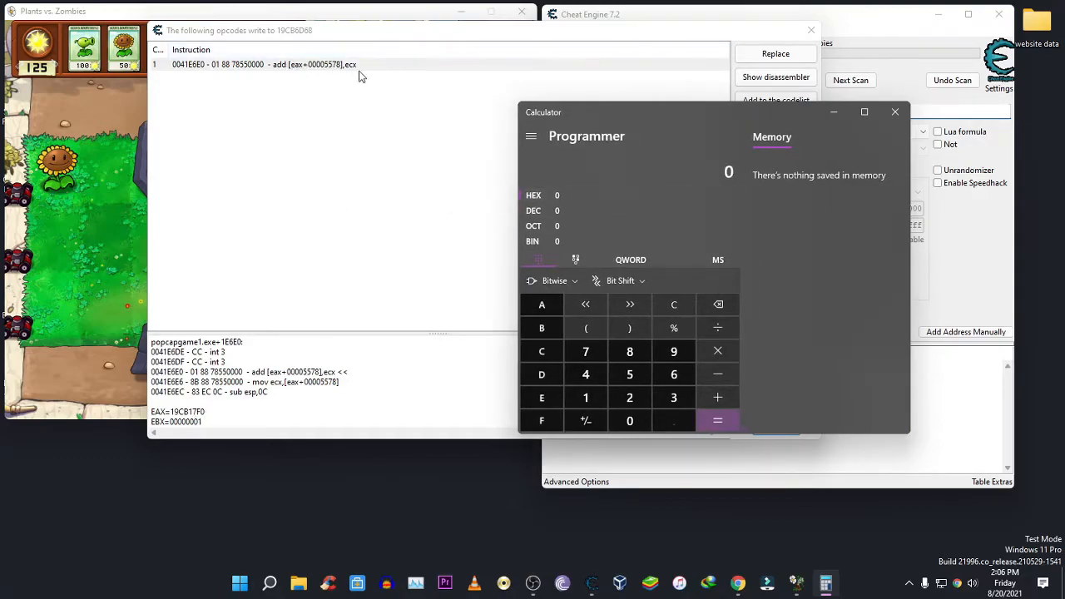
# Check the ECX value in the add instruction's register details and enter hexadecimal 19 in the Calculator to read its decimal equivalent
pyautogui.click(713, 403)
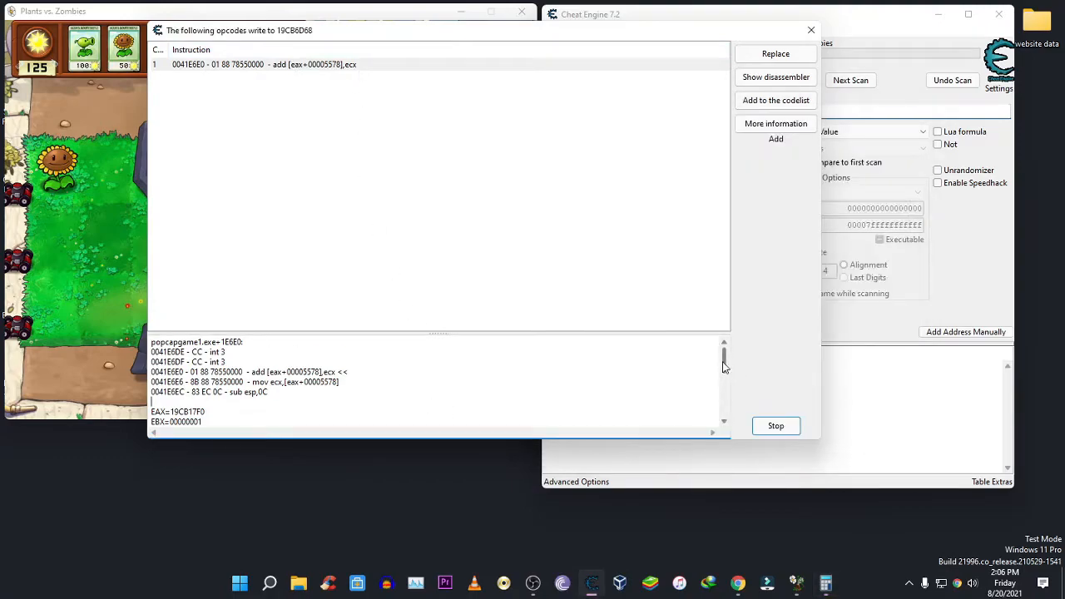
pyautogui.scroll(-2, 724, 366)
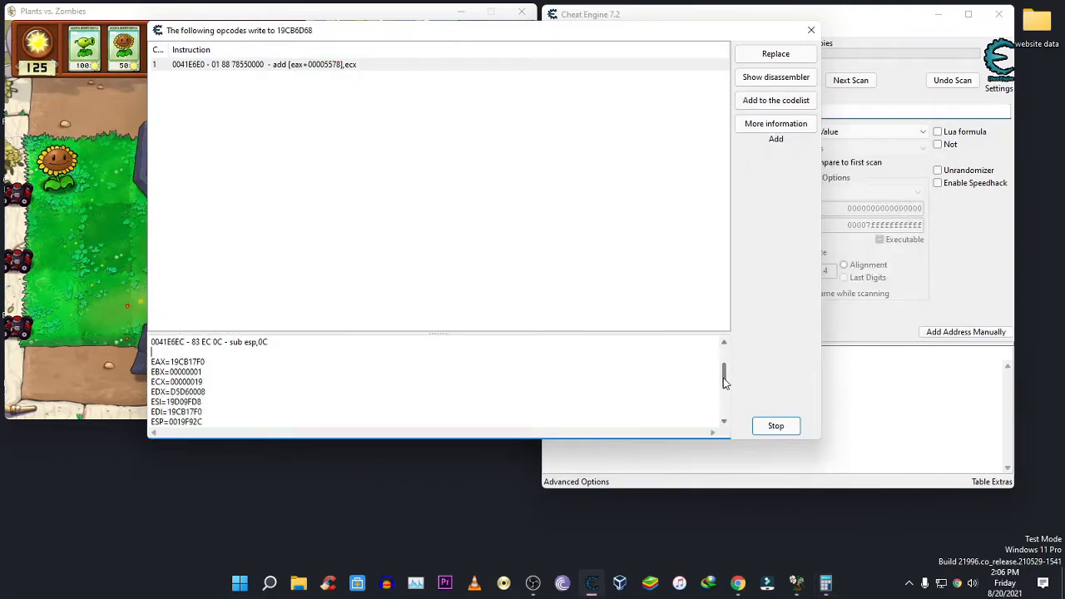
pyautogui.moveTo(151, 381); pyautogui.dragTo(172, 370)
pyautogui.click(244, 378)
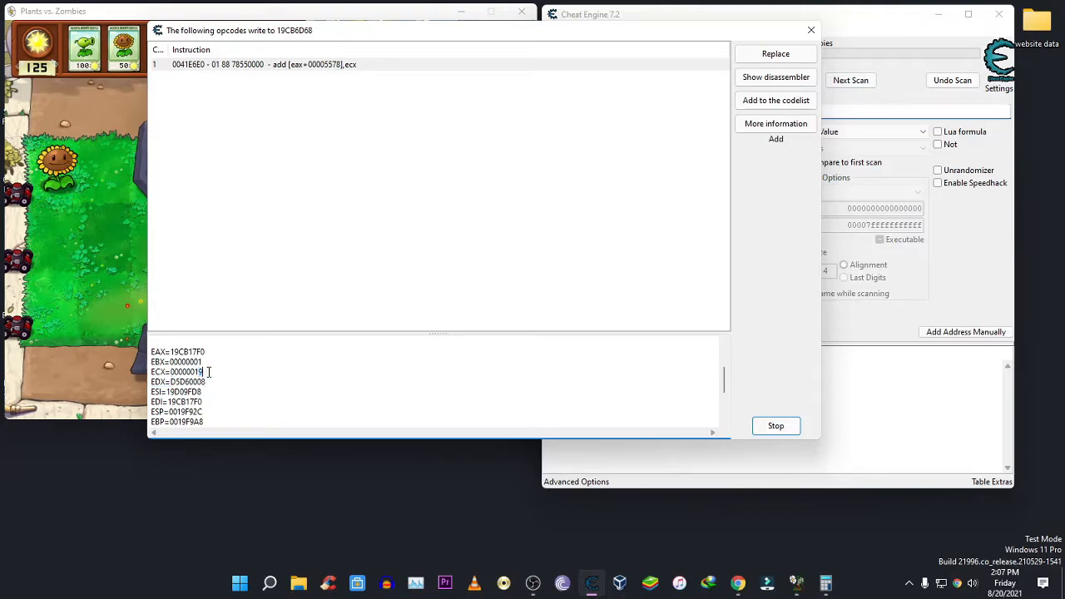
pyautogui.click(825, 583)
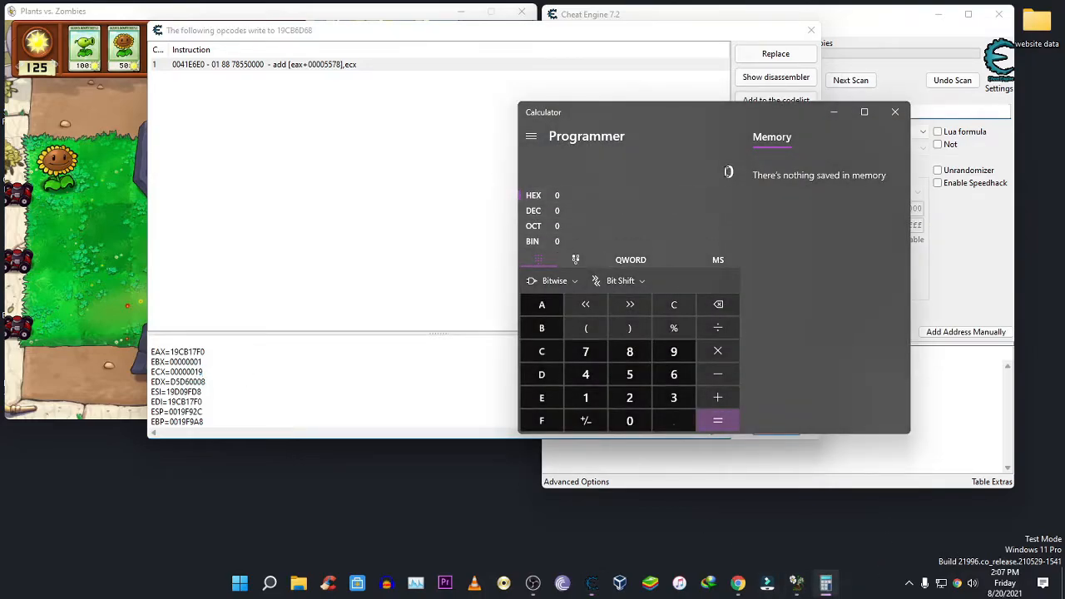
pyautogui.write('19')
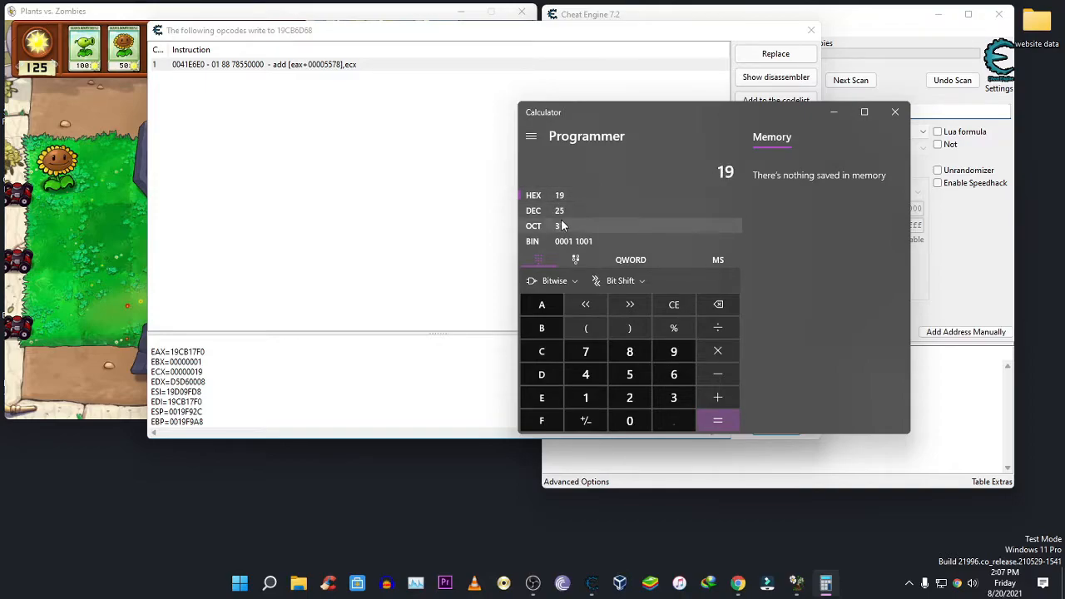
# Move the Calculator clear of the Plants vs. Zombies window, resume the level, collect one sun and pause the game again
pyautogui.click(98, 223)
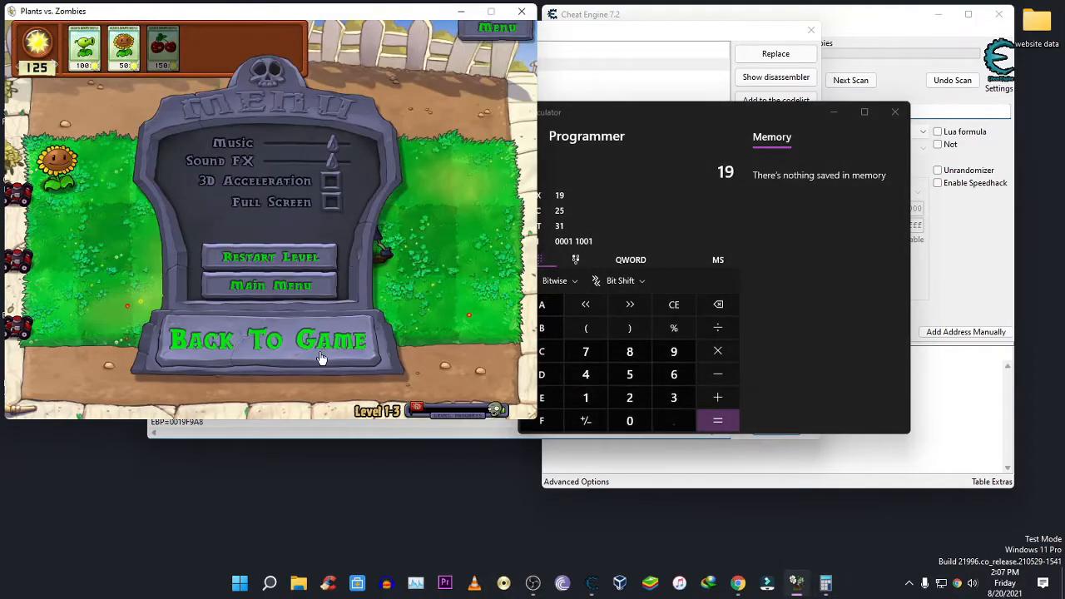
pyautogui.moveTo(677, 112); pyautogui.dragTo(882, 73)
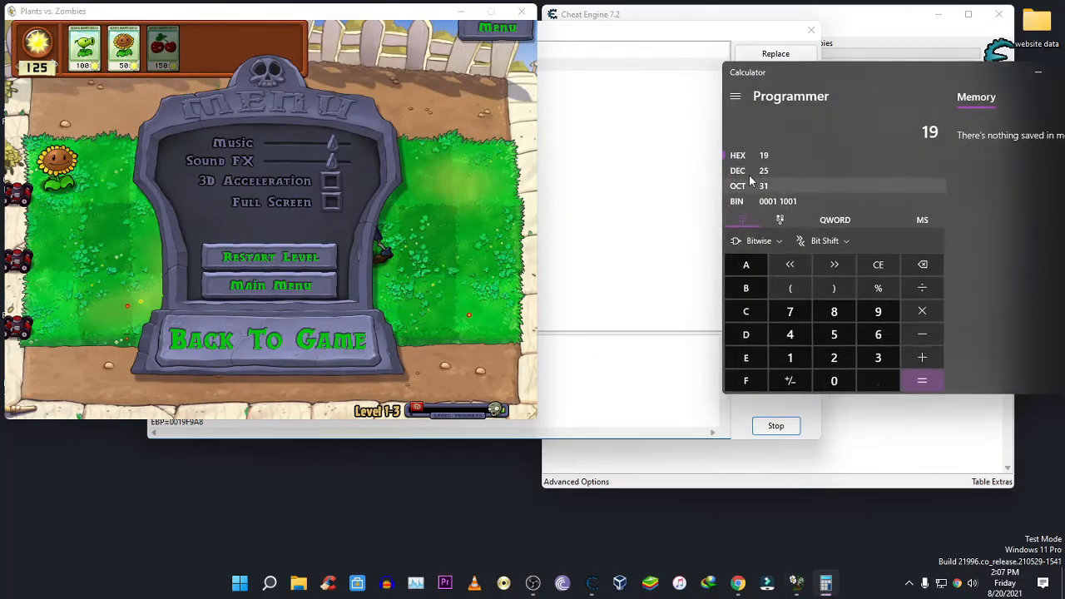
pyautogui.click(266, 337)
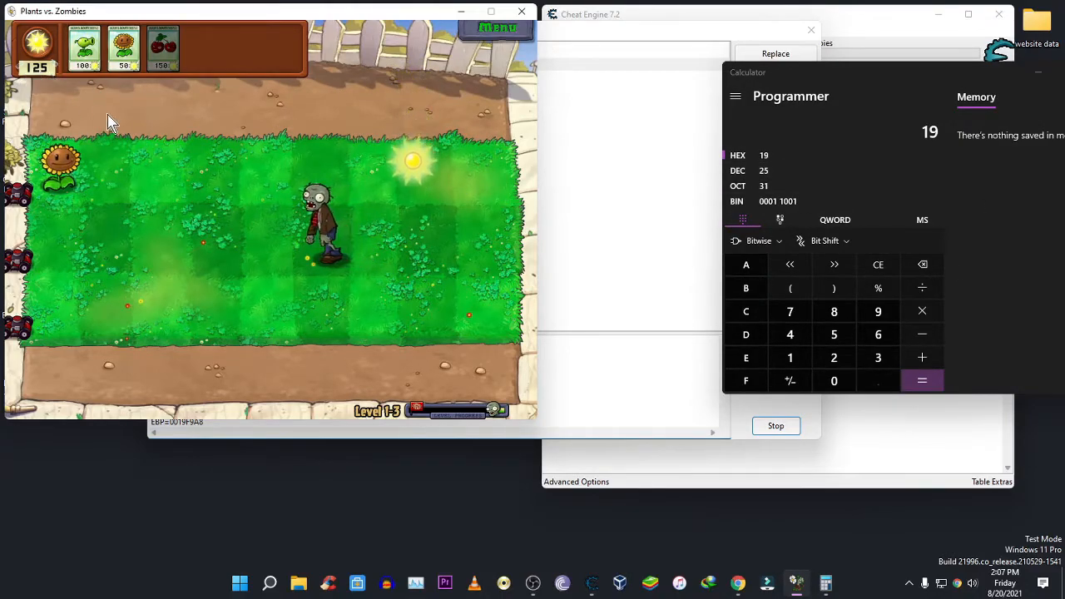
pyautogui.click(410, 204)
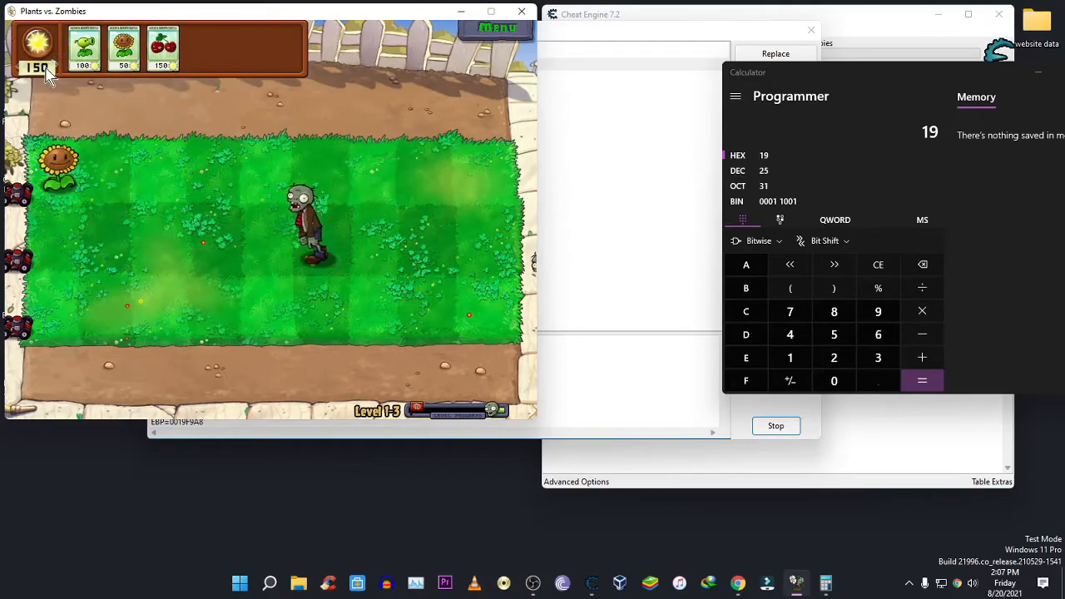
pyautogui.press('Escape')
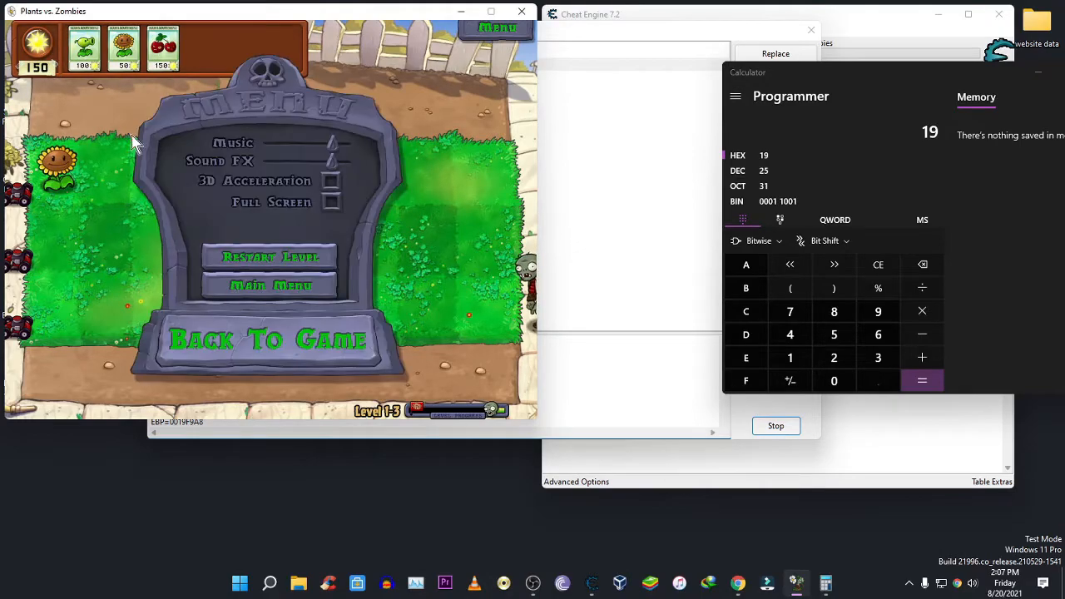
# Recheck the ECX value in Cheat Engine's opcode list and reselect the add instruction that writes the sun count
pyautogui.click(701, 437)
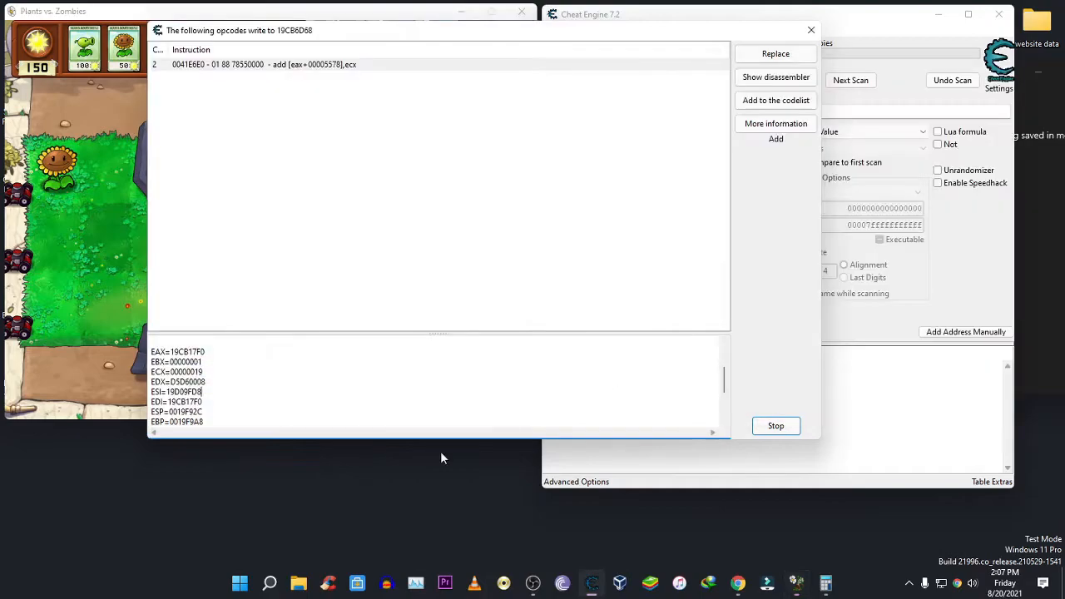
pyautogui.moveTo(208, 372); pyautogui.dragTo(170, 372)
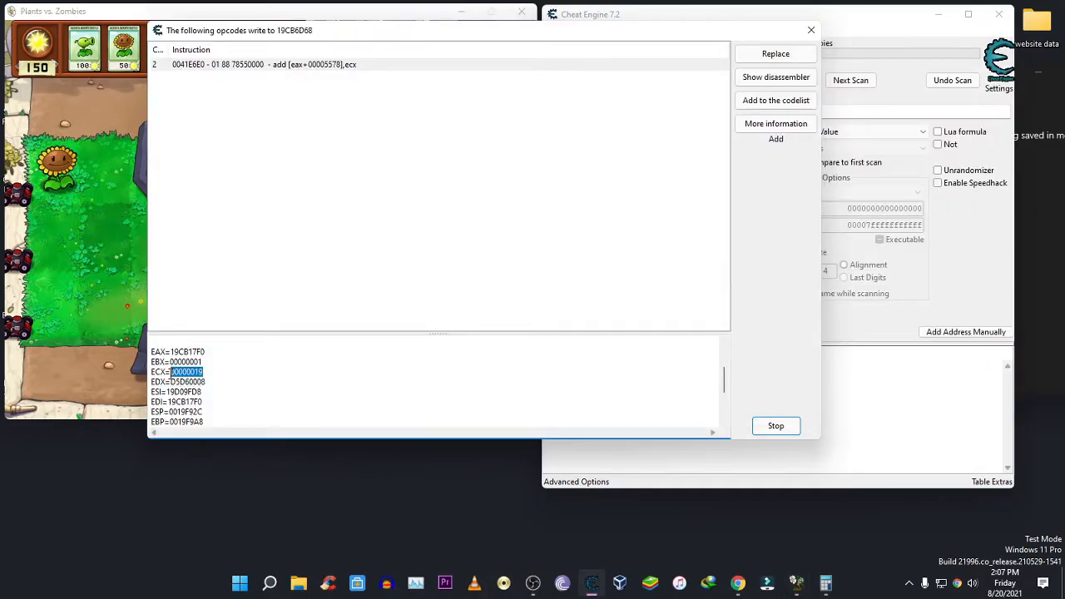
pyautogui.click(354, 66)
pyautogui.click(350, 289)
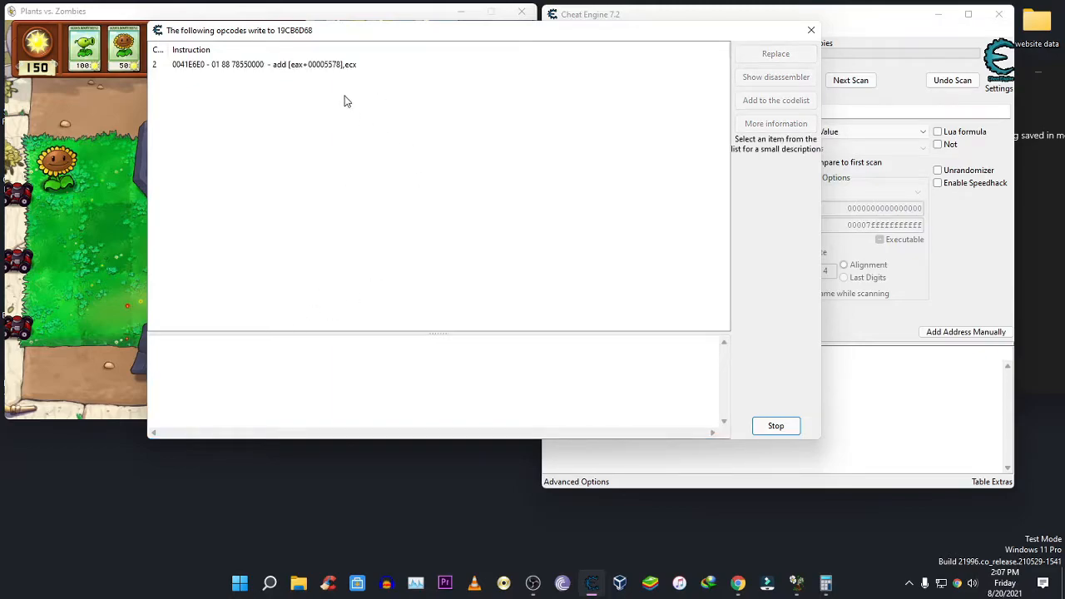
pyautogui.click(347, 66)
pyautogui.rightClick(352, 68)
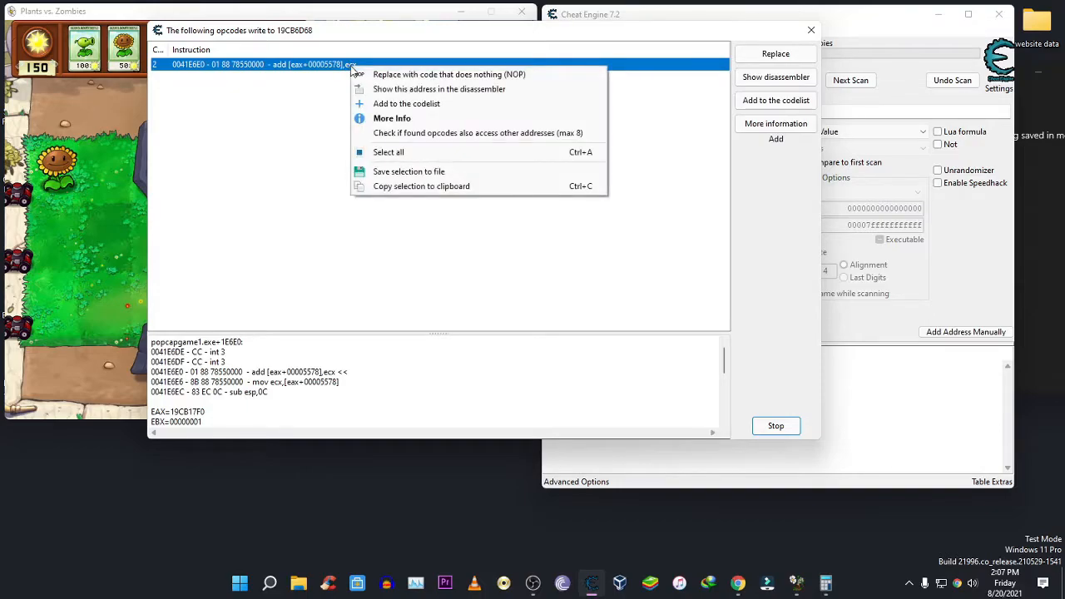
pyautogui.click(814, 305)
pyautogui.click(427, 104)
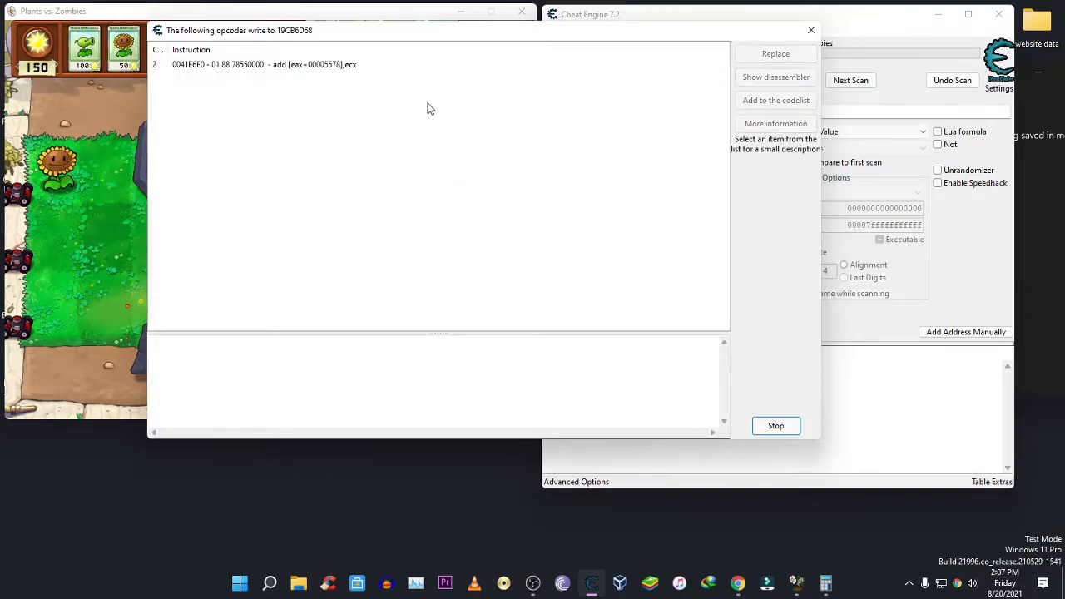
pyautogui.click(351, 66)
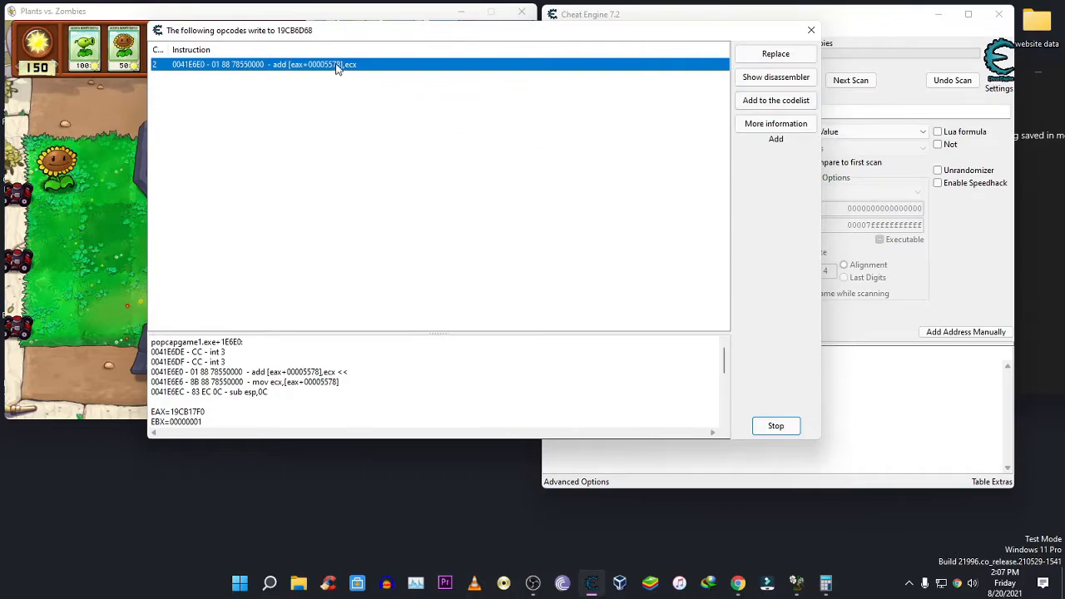
# Show the add instruction in the disassembler, maximize the Memory Viewer and look through the surrounding code
pyautogui.click(780, 78)
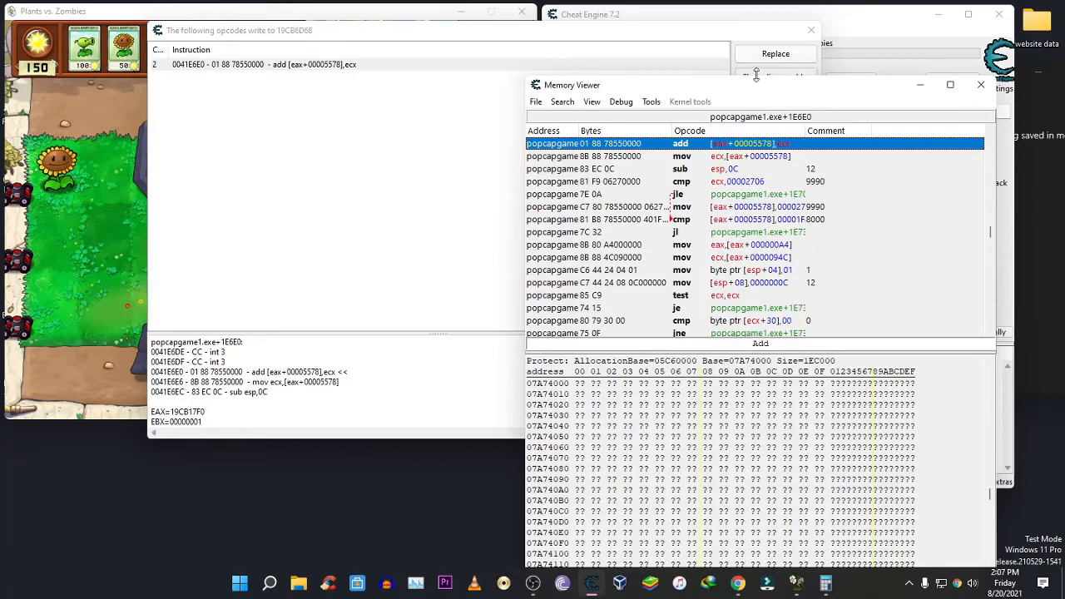
pyautogui.moveTo(757, 86); pyautogui.dragTo(607, 5)
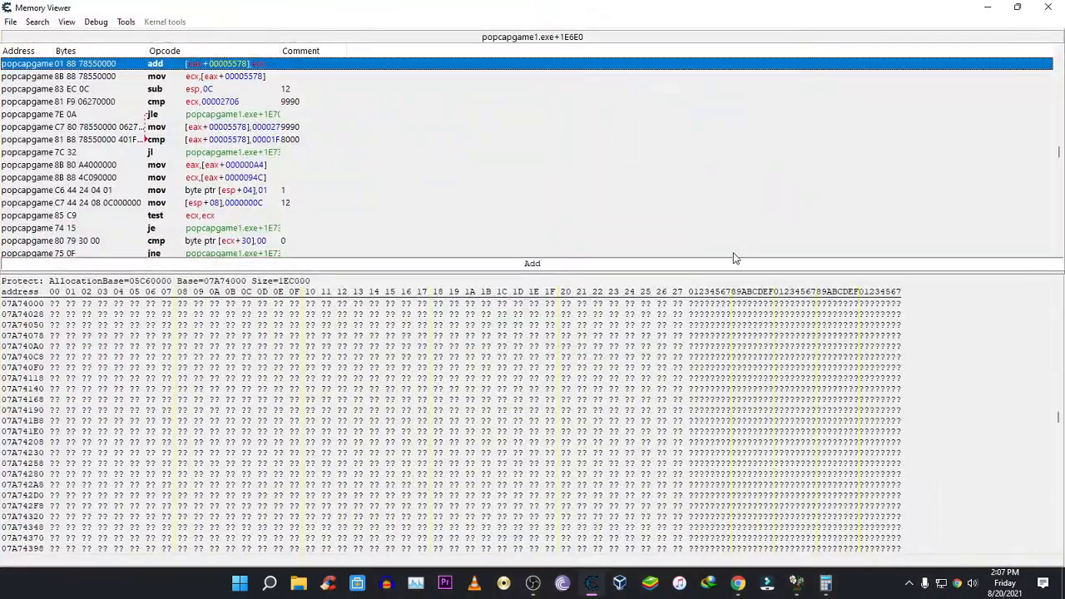
pyautogui.scroll(3, 1059, 156)
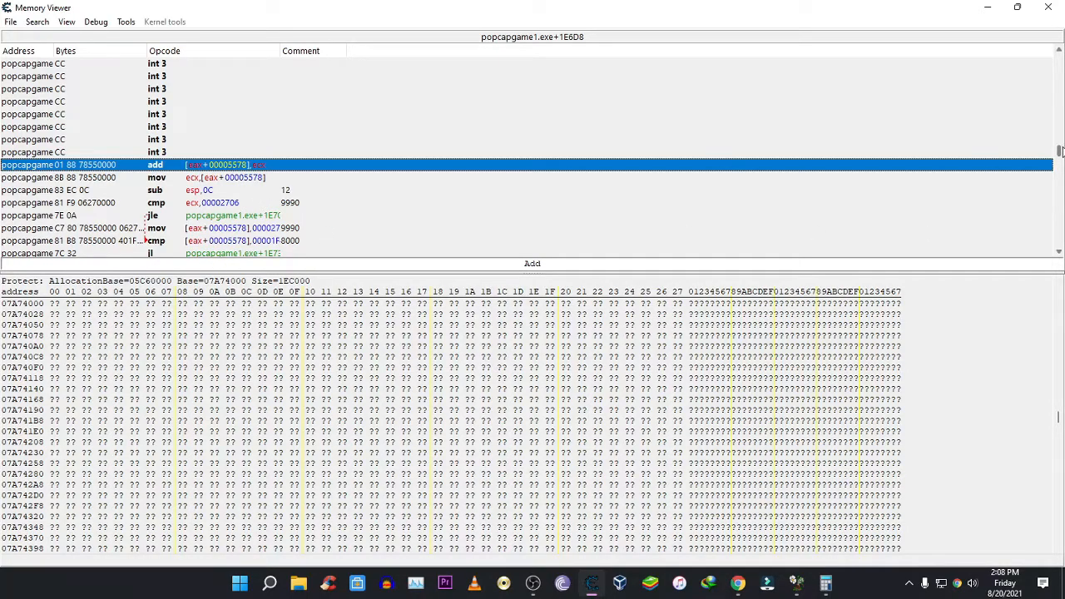
pyautogui.scroll(-10, 1063, 162)
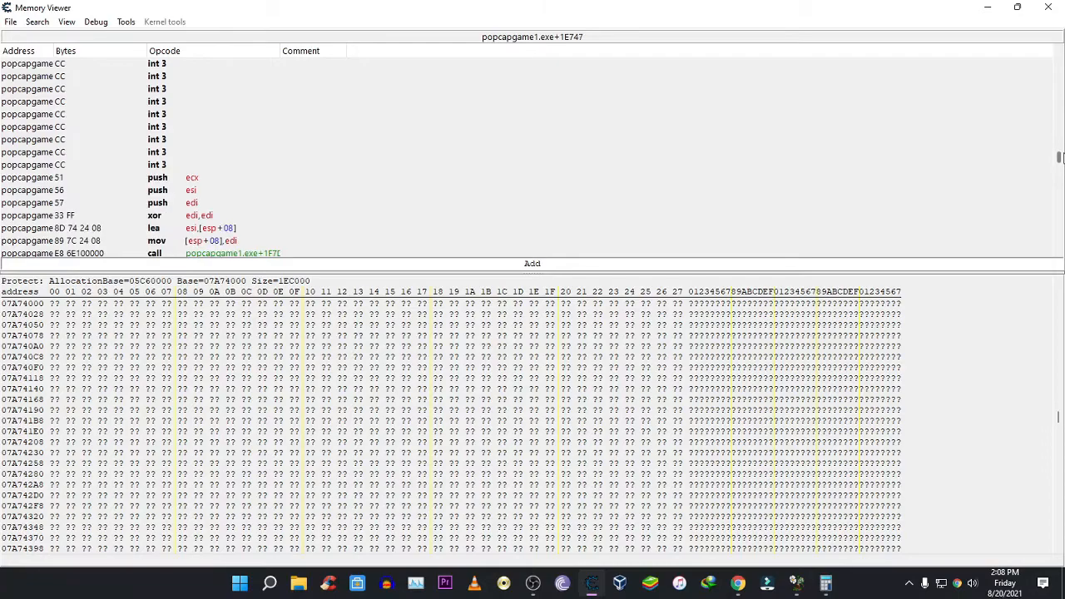
pyautogui.scroll(-1, 1059, 157)
pyautogui.scroll(6, 1059, 53)
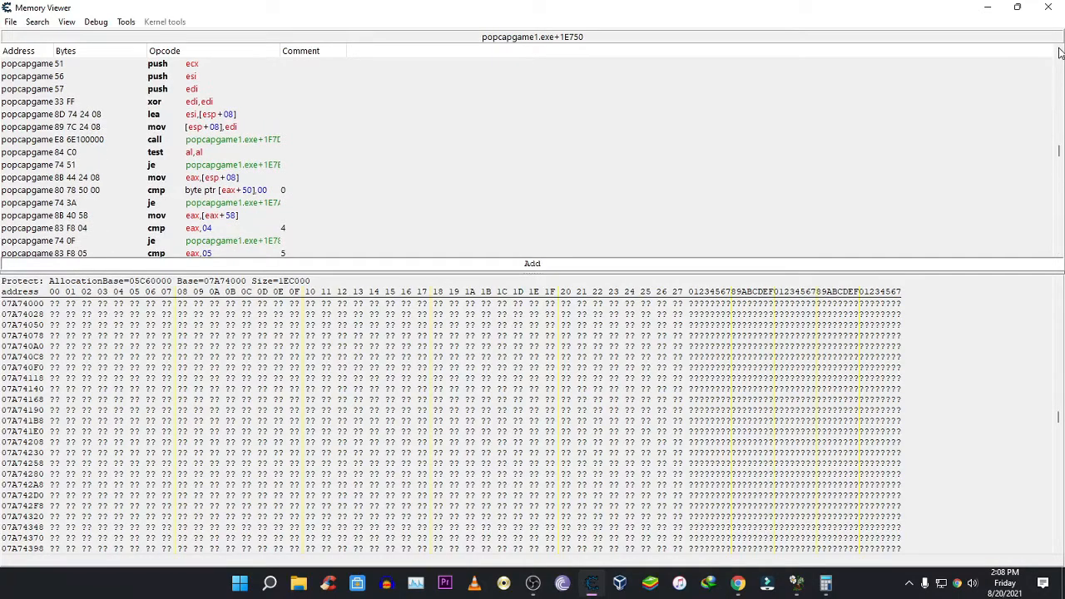
pyautogui.scroll(8, 1060, 53)
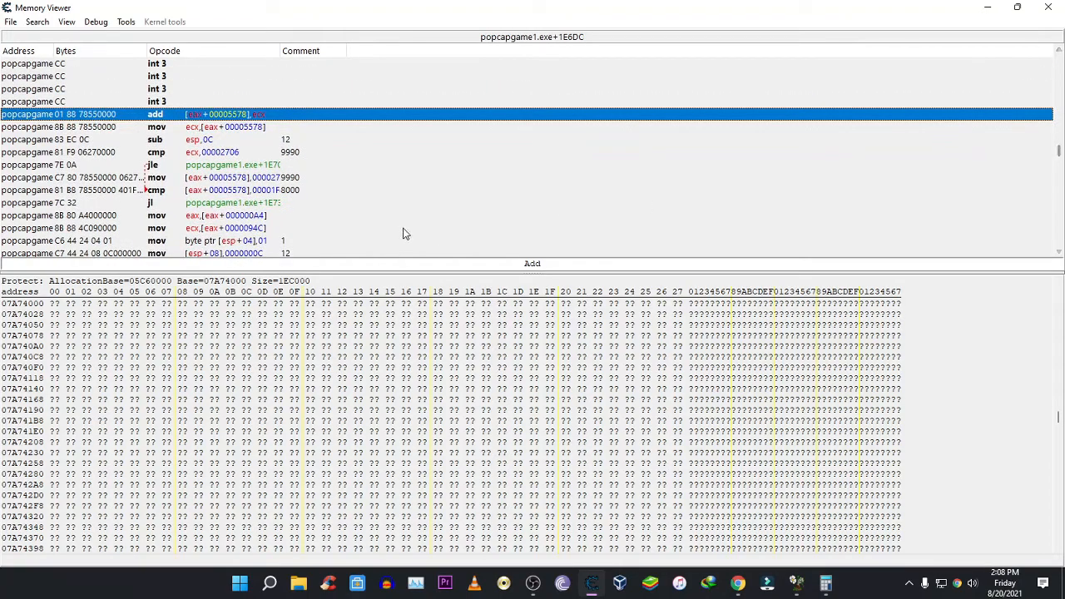
# Modify the registers at the add [eax+00005578],ecx instruction so that ECX is set to 100
pyautogui.click(205, 127)
pyautogui.click(192, 116)
pyautogui.rightClick(245, 114)
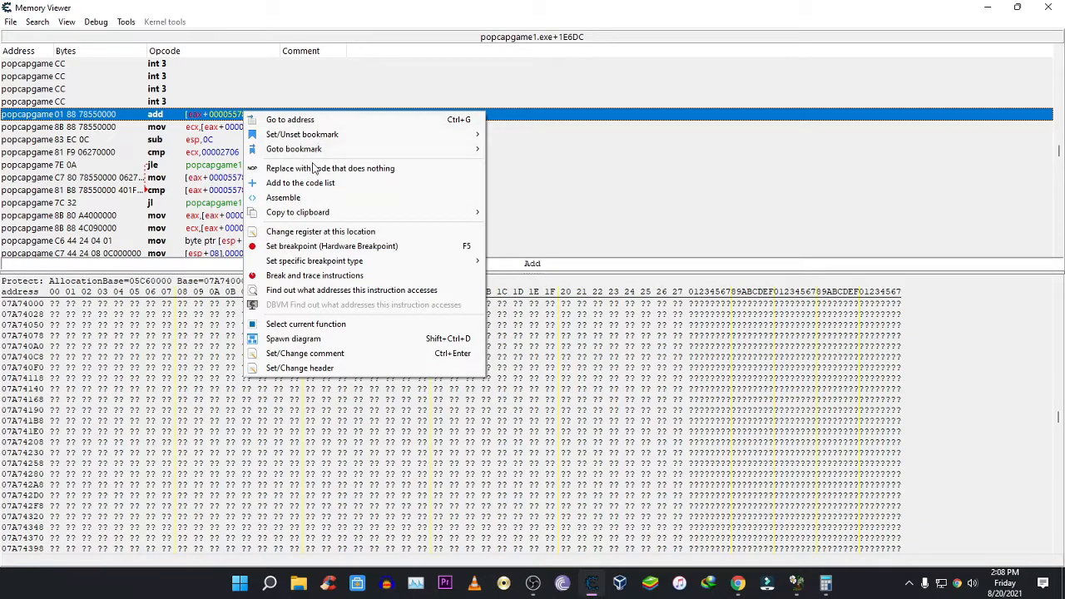
pyautogui.click(355, 235)
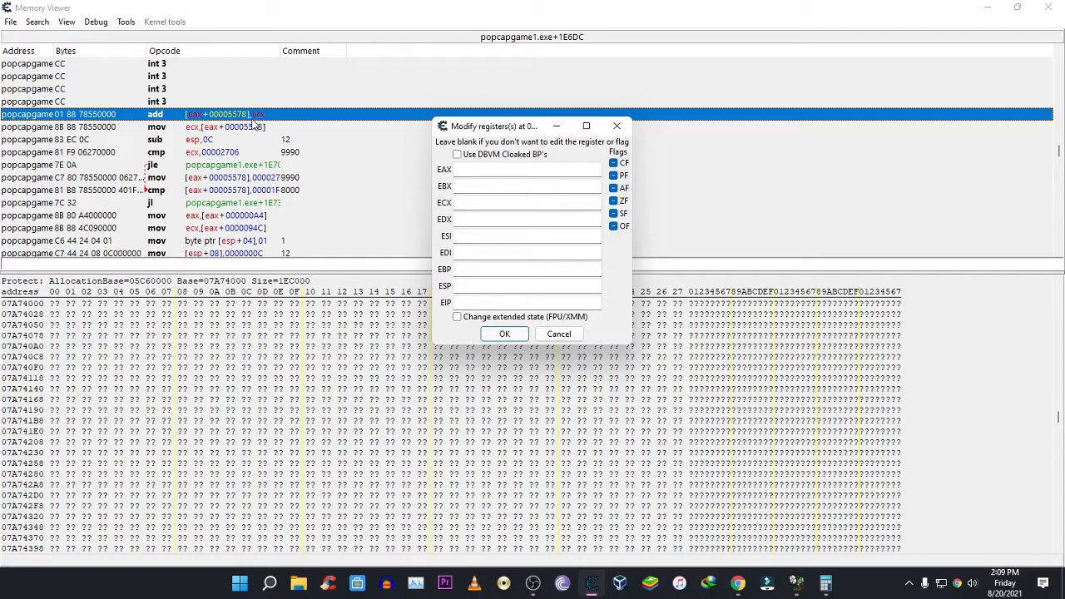
pyautogui.click(483, 203)
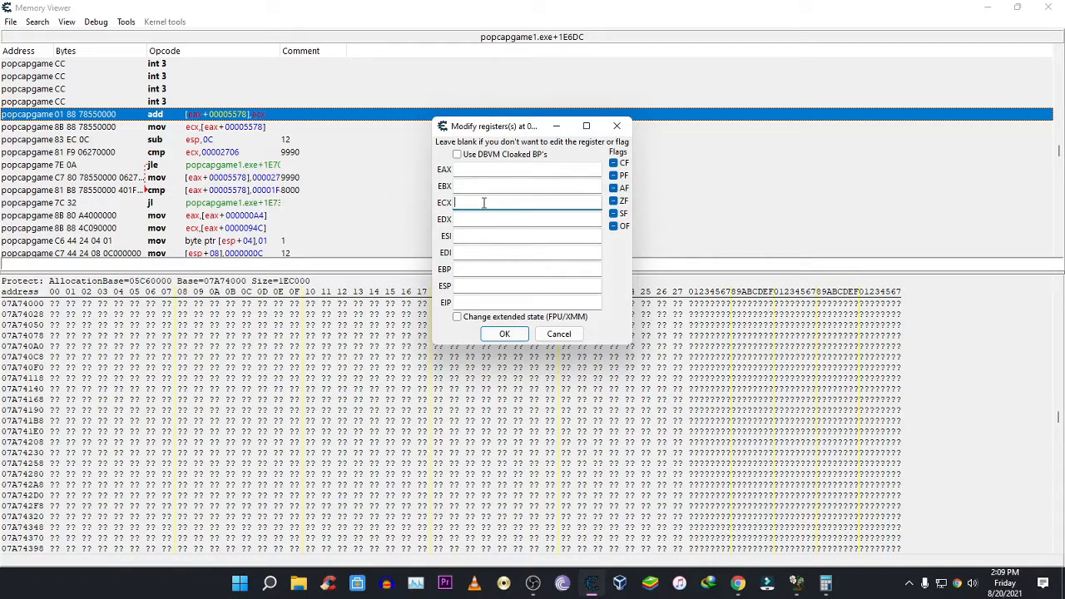
pyautogui.click(737, 582)
pyautogui.click(737, 582)
pyautogui.click(796, 583)
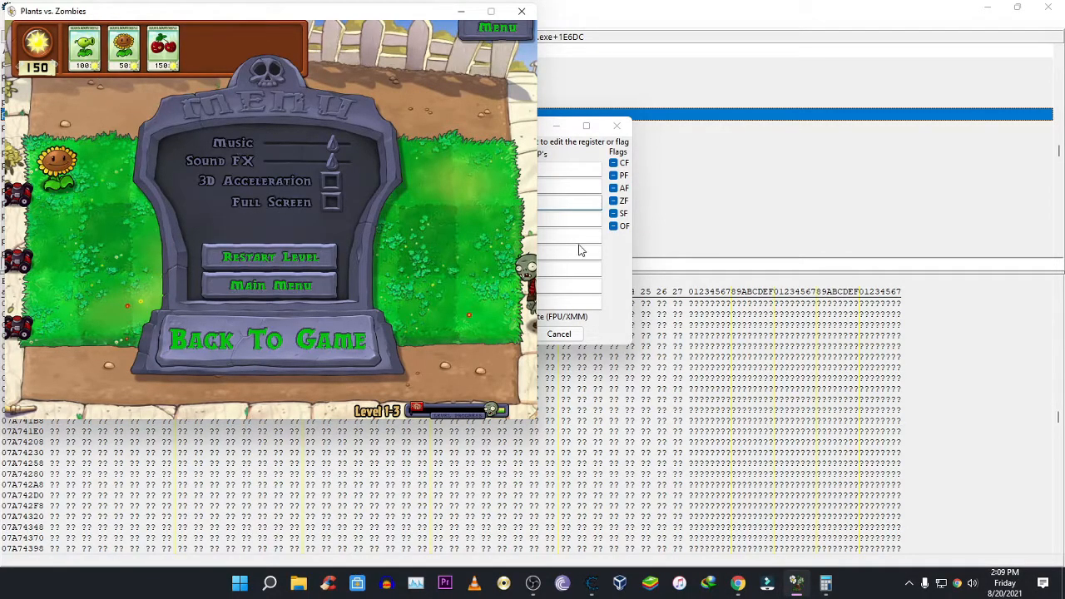
pyautogui.click(545, 143)
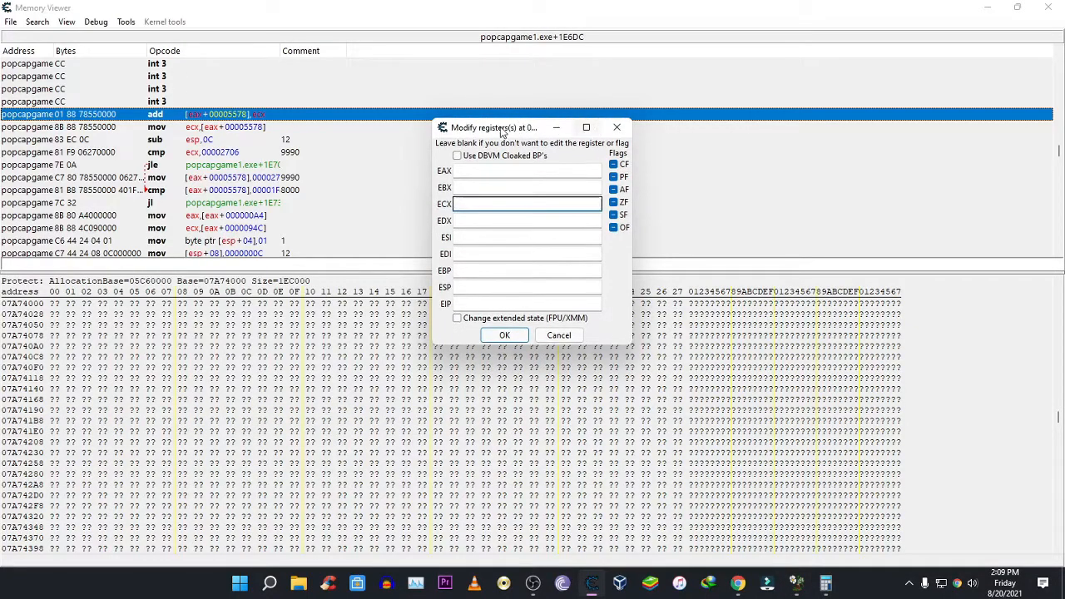
pyautogui.moveTo(513, 123); pyautogui.dragTo(628, 125)
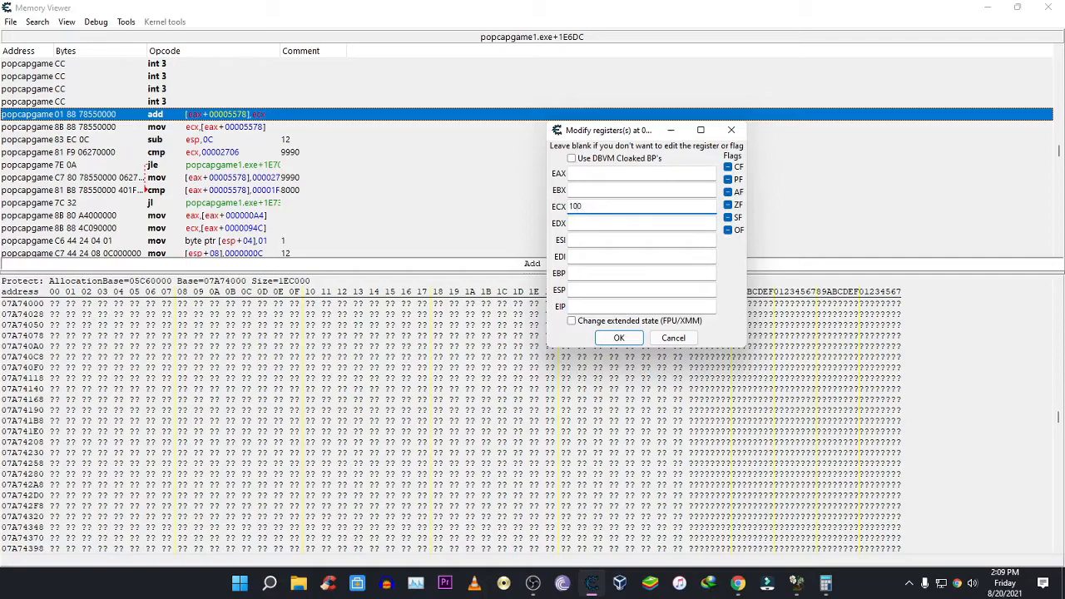
pyautogui.click(619, 339)
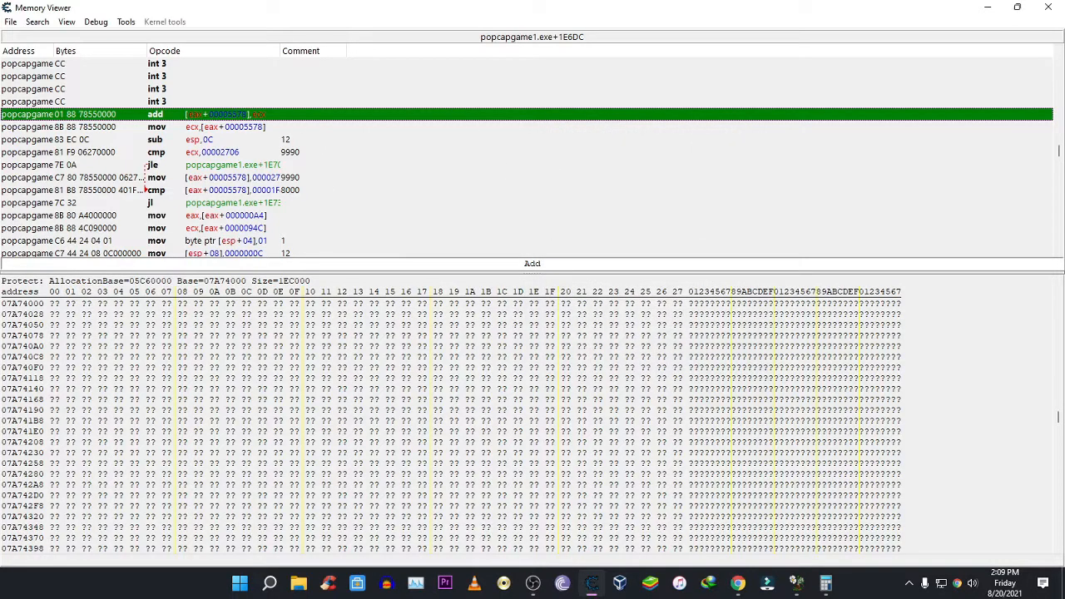
# Switch to Plants vs. Zombies, resume the level, collect a sun to test the modified register, and pause again
pyautogui.click(796, 583)
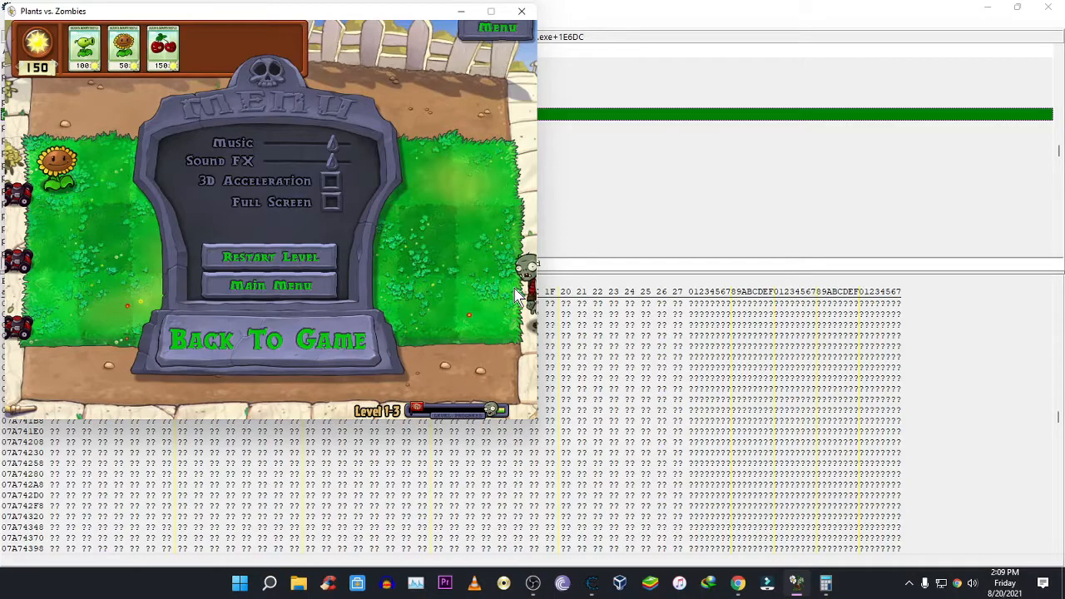
pyautogui.click(366, 347)
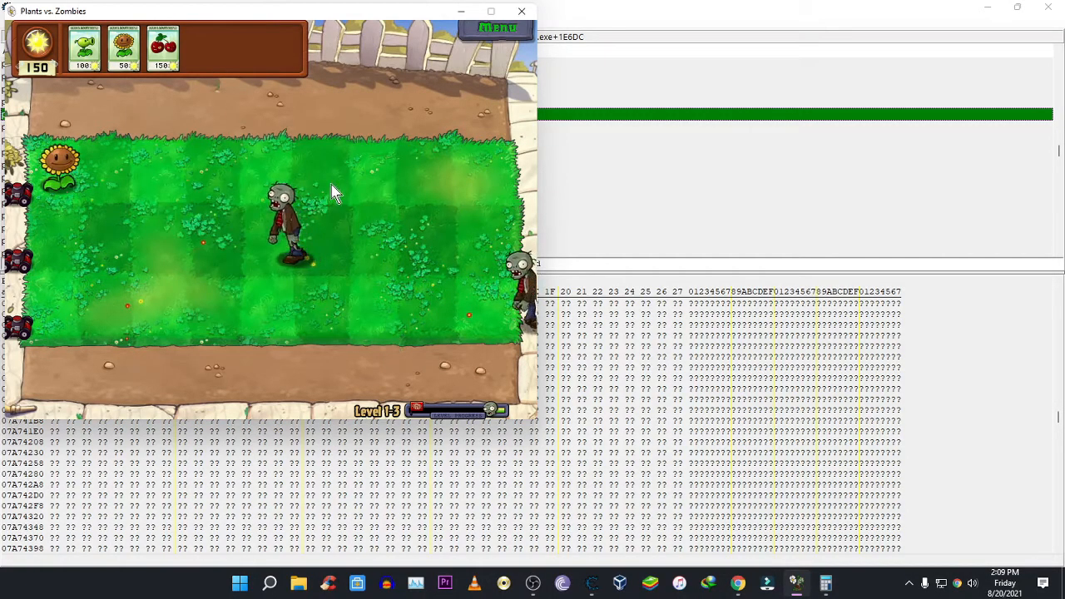
pyautogui.click(410, 143)
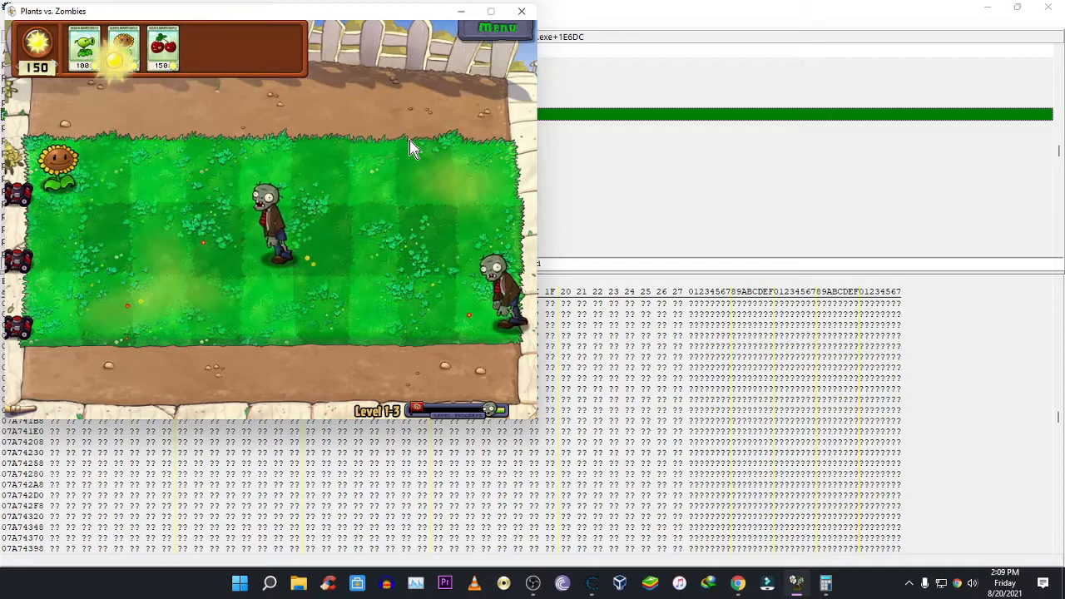
pyautogui.press('Escape')
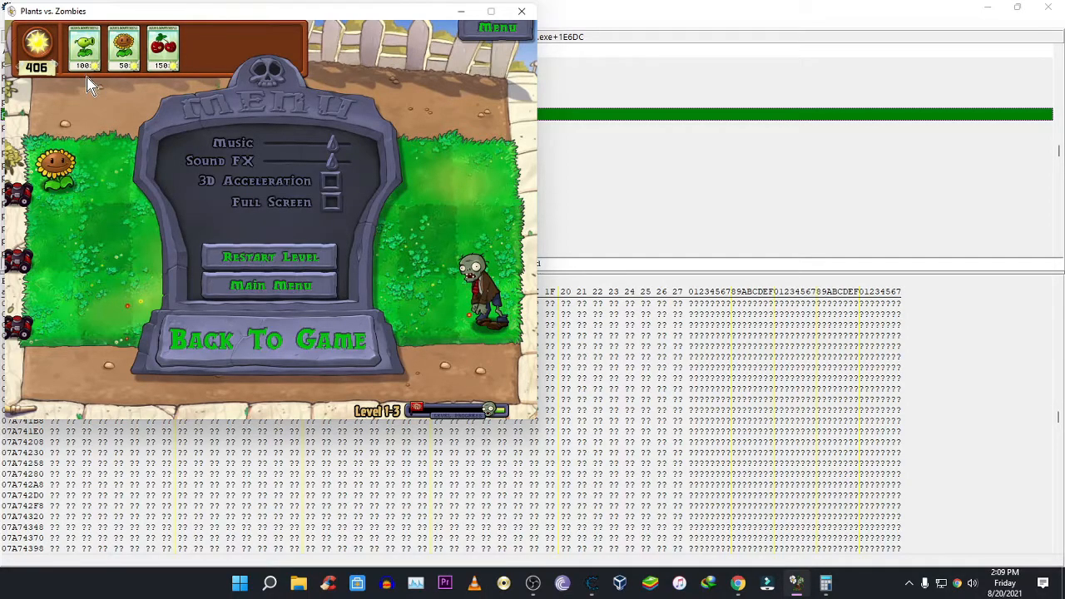
# Switch to Cheat Engine's Memory Viewer and reopen the register modification for the add [eax+00005578],ecx instruction, selecting the ECX value
pyautogui.click(747, 283)
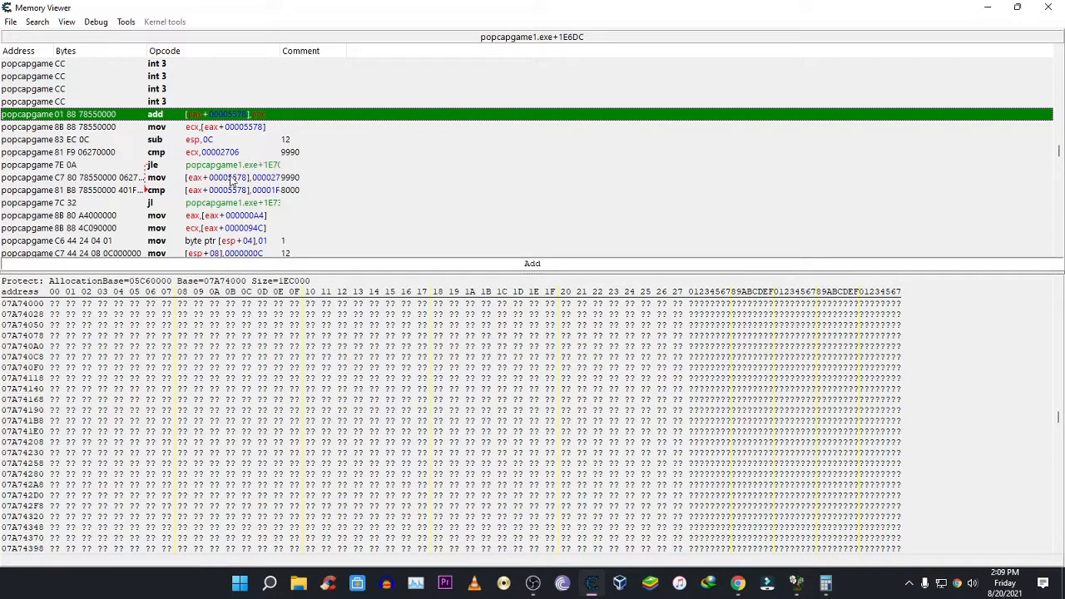
pyautogui.rightClick(259, 115)
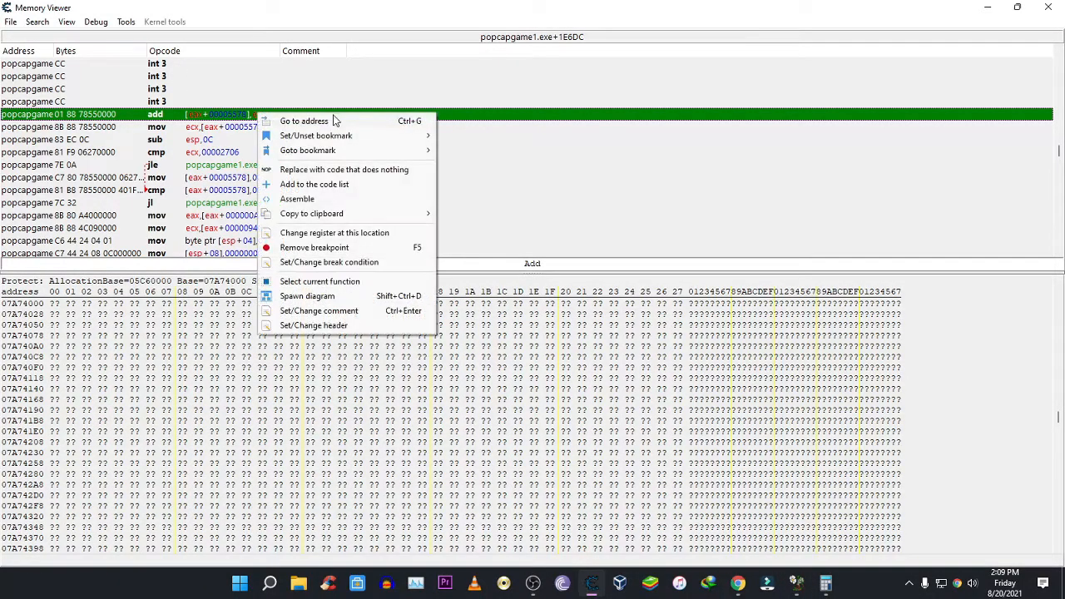
pyautogui.click(328, 233)
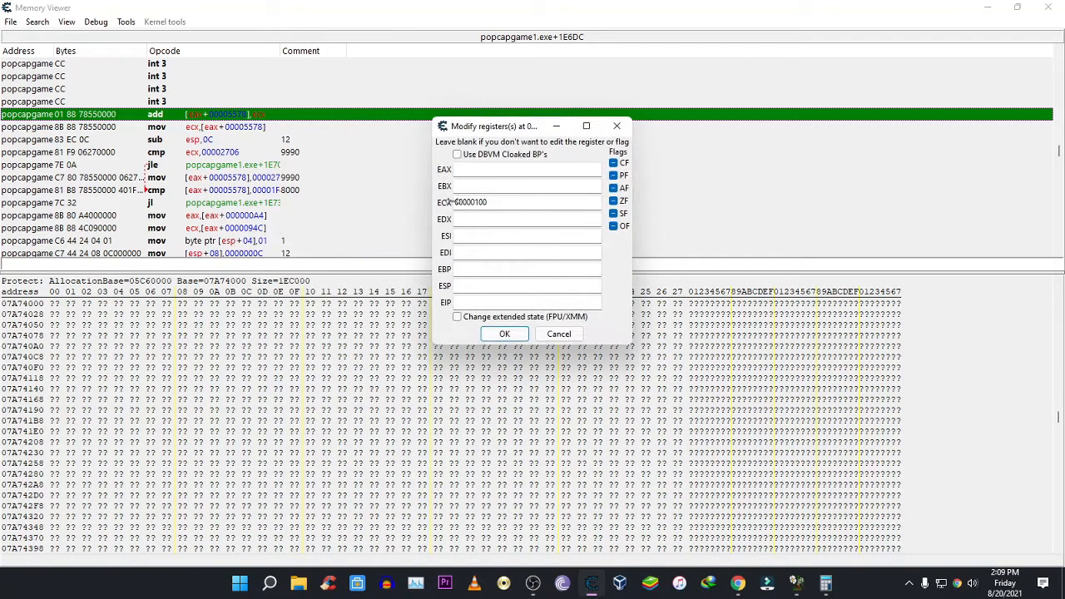
pyautogui.moveTo(490, 203); pyautogui.dragTo(476, 211)
pyautogui.write('100')
# Switch to Calculator and convert hexadecimal 100 to decimal in Programmer mode
pyautogui.click(826, 584)
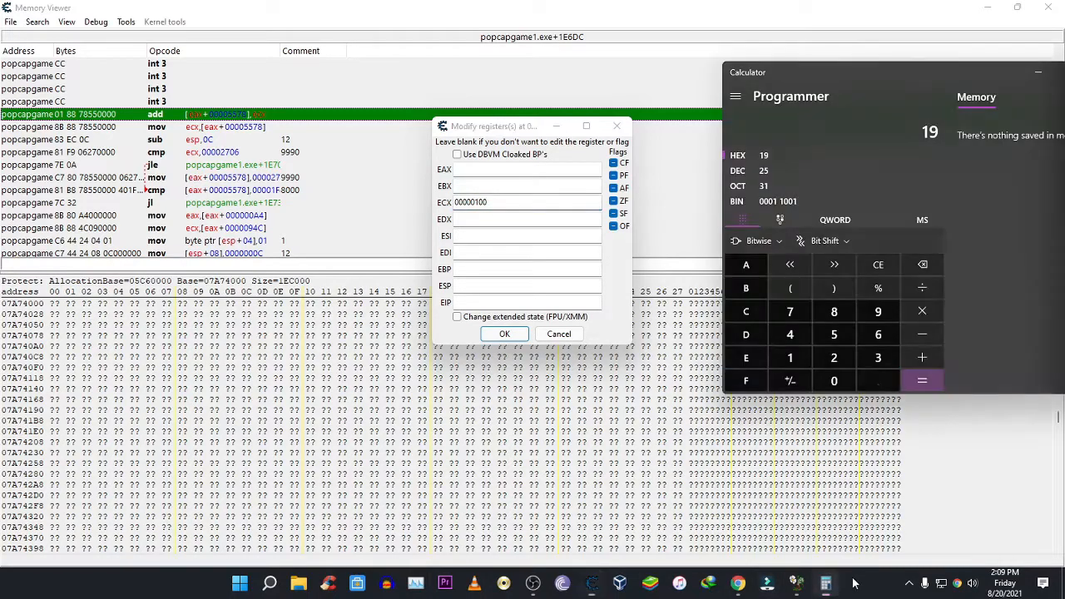
pyautogui.hotkey('ctrl', 'c')
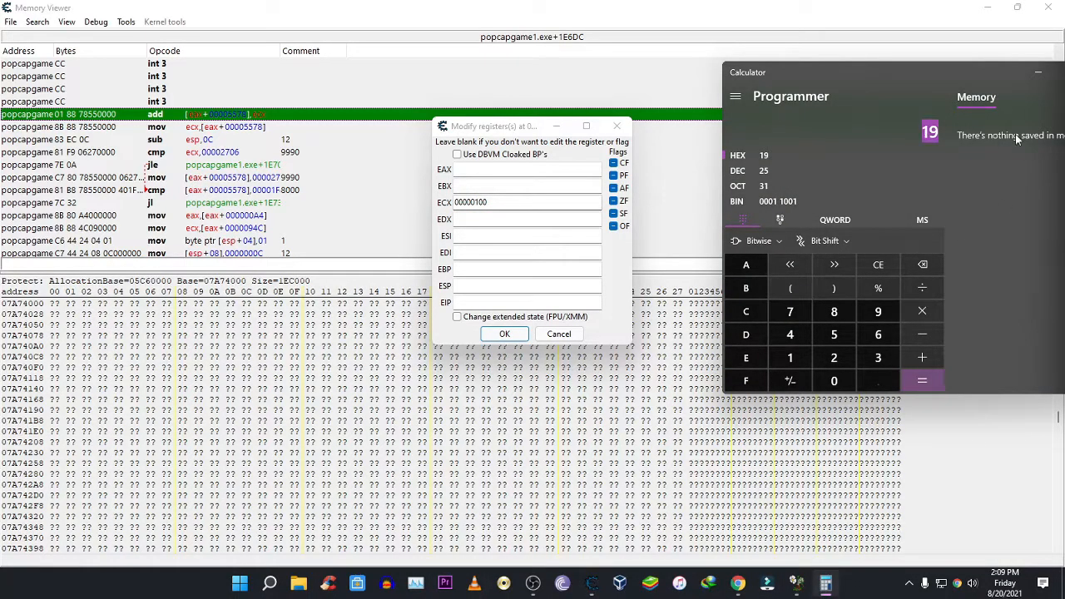
pyautogui.write('100')
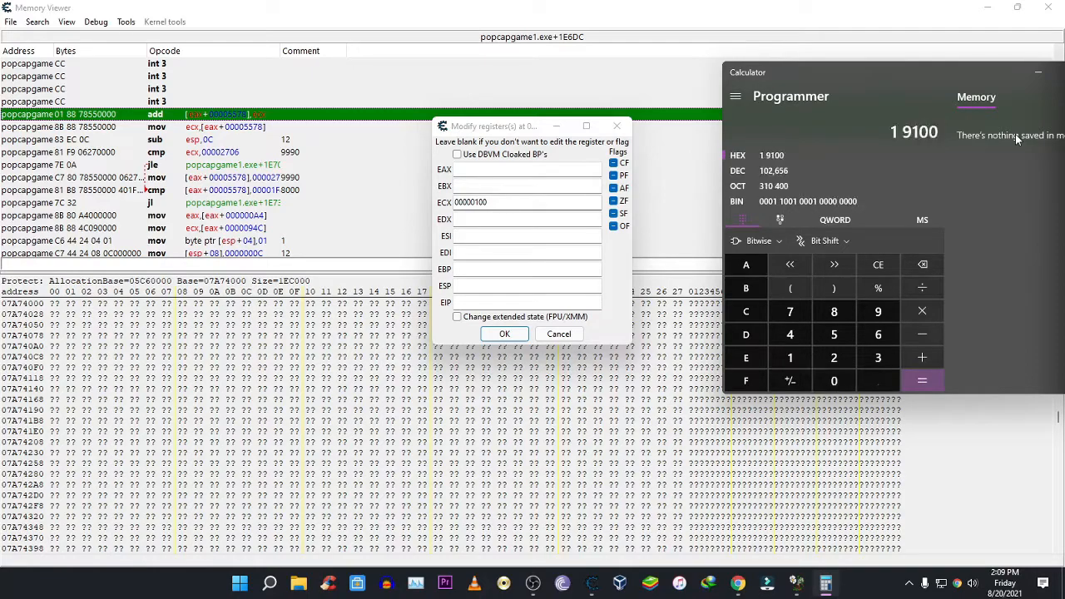
pyautogui.press('BackSpace')
pyautogui.press('BackSpace')
pyautogui.press('BackSpace')
pyautogui.press('BackSpace')
pyautogui.press('BackSpace')
pyautogui.write('100')
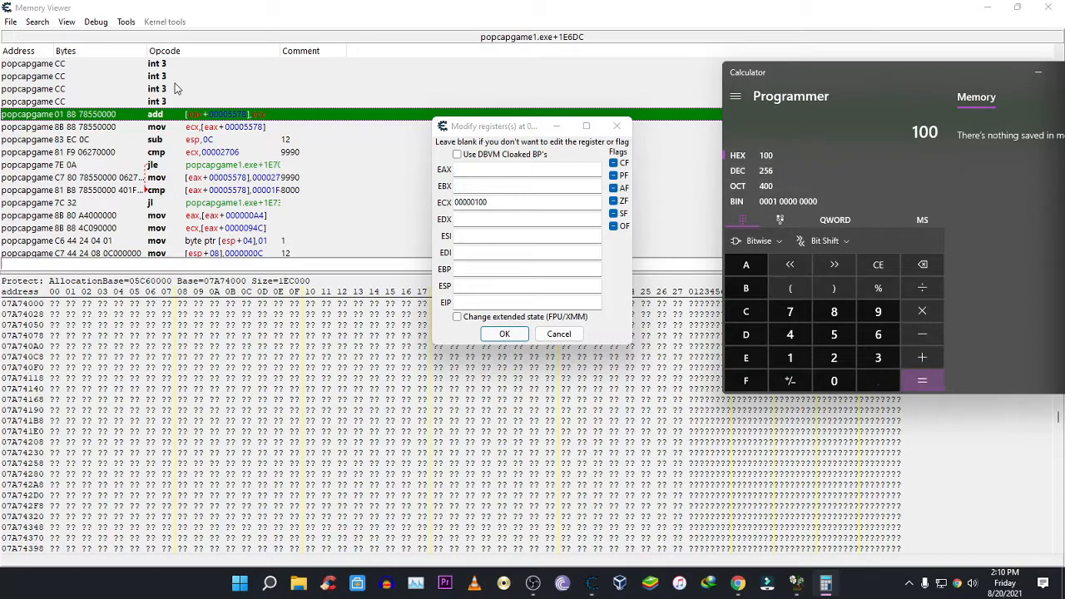
pyautogui.click(763, 175)
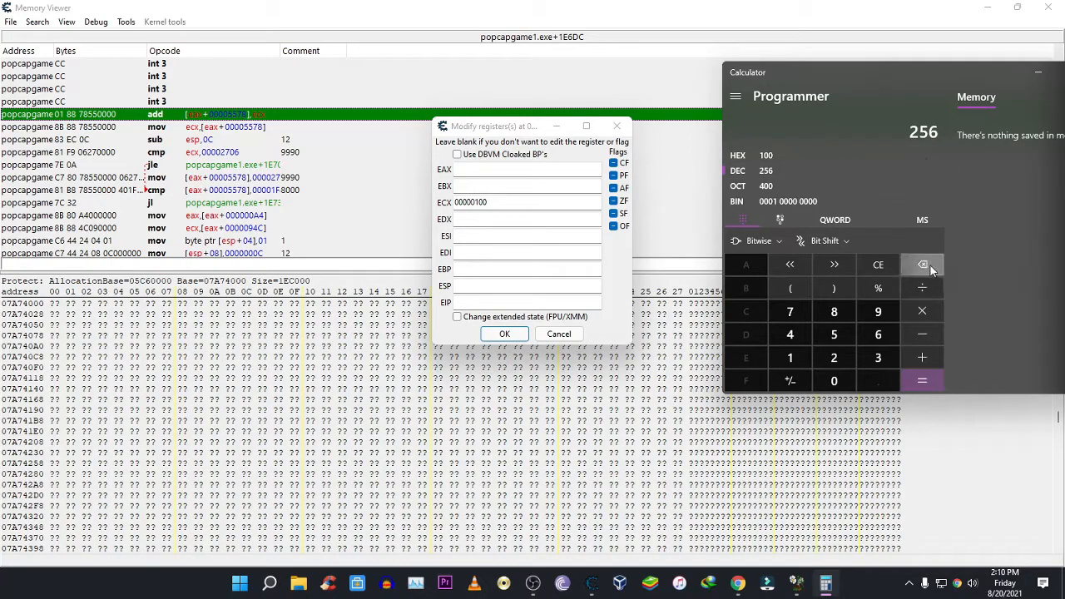
pyautogui.click(737, 155)
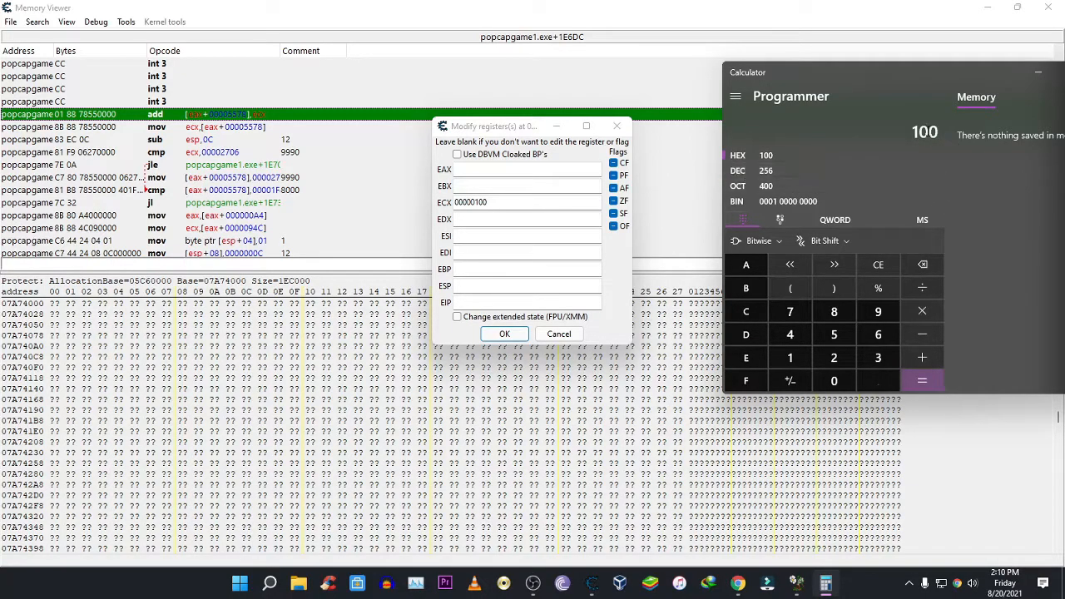
# Keep Calculator in Programmer mode, clear the entry and convert decimal 100 to hexadecimal
pyautogui.click(736, 97)
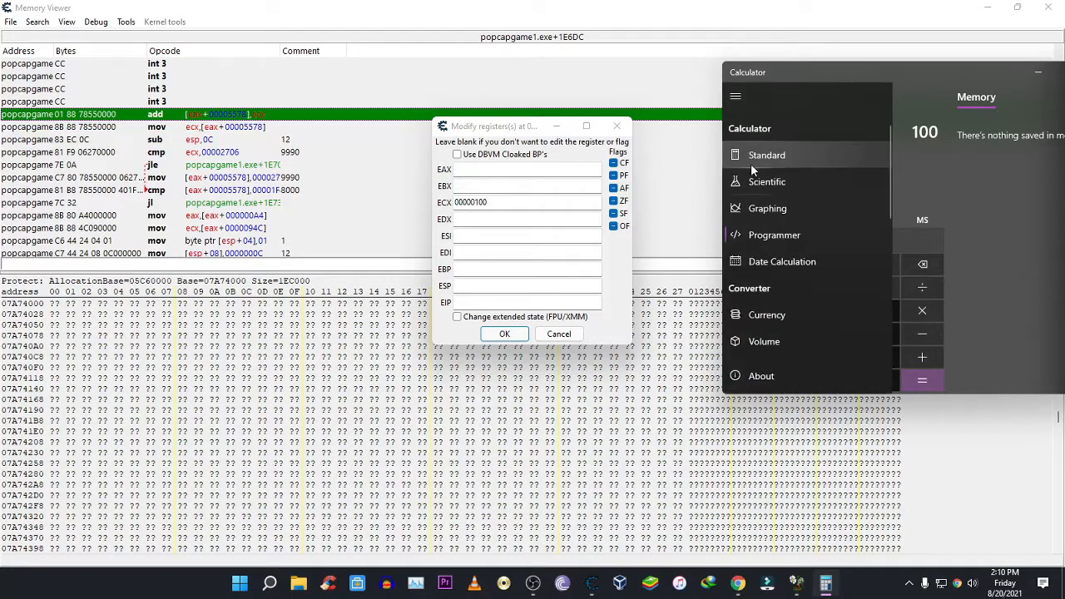
pyautogui.click(765, 240)
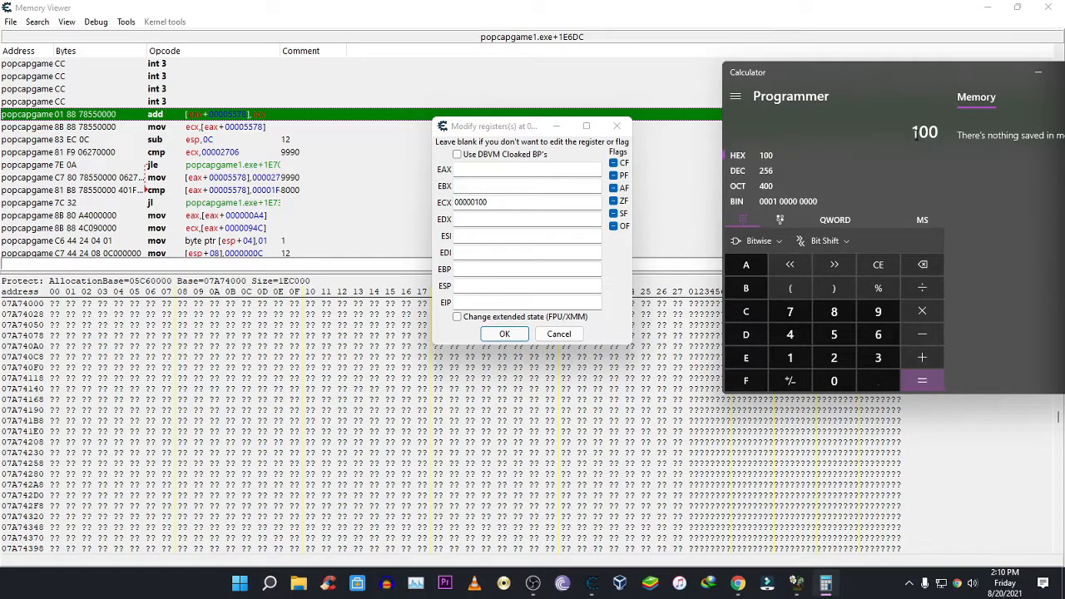
pyautogui.click(878, 265)
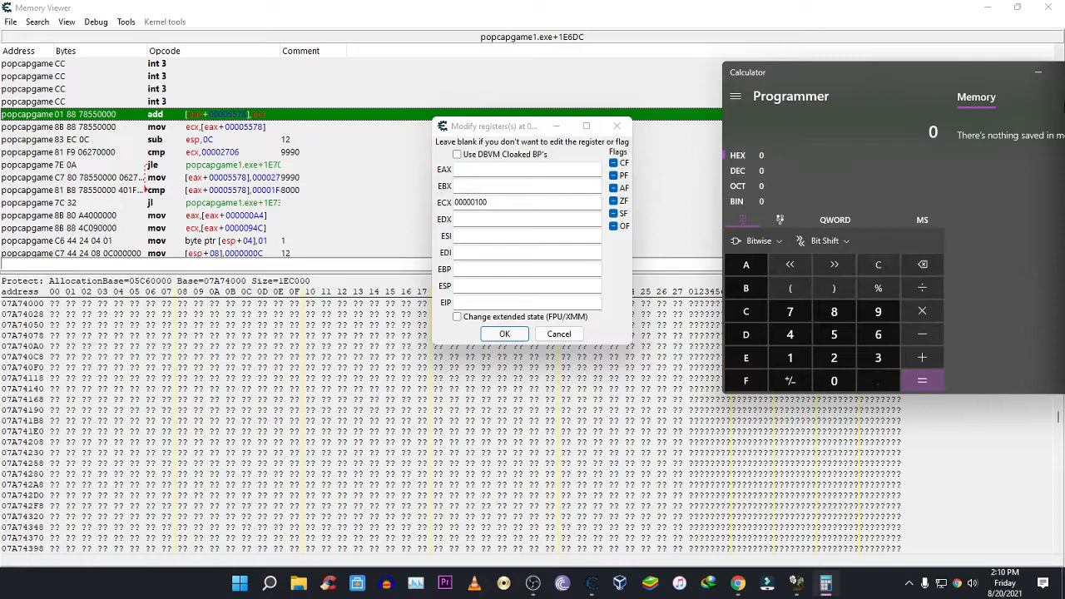
pyautogui.click(799, 171)
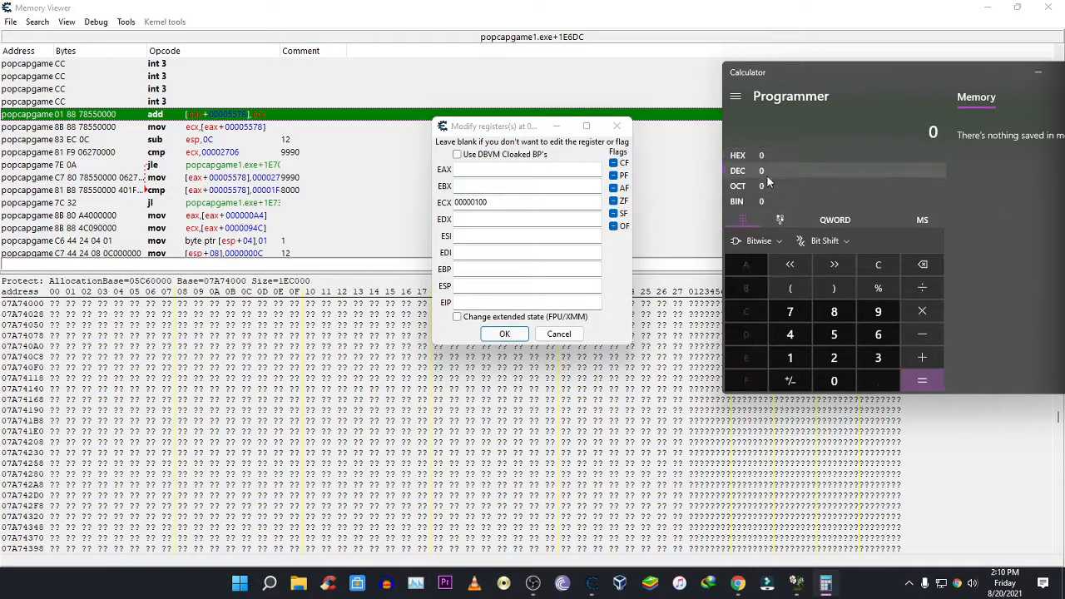
pyautogui.write('100')
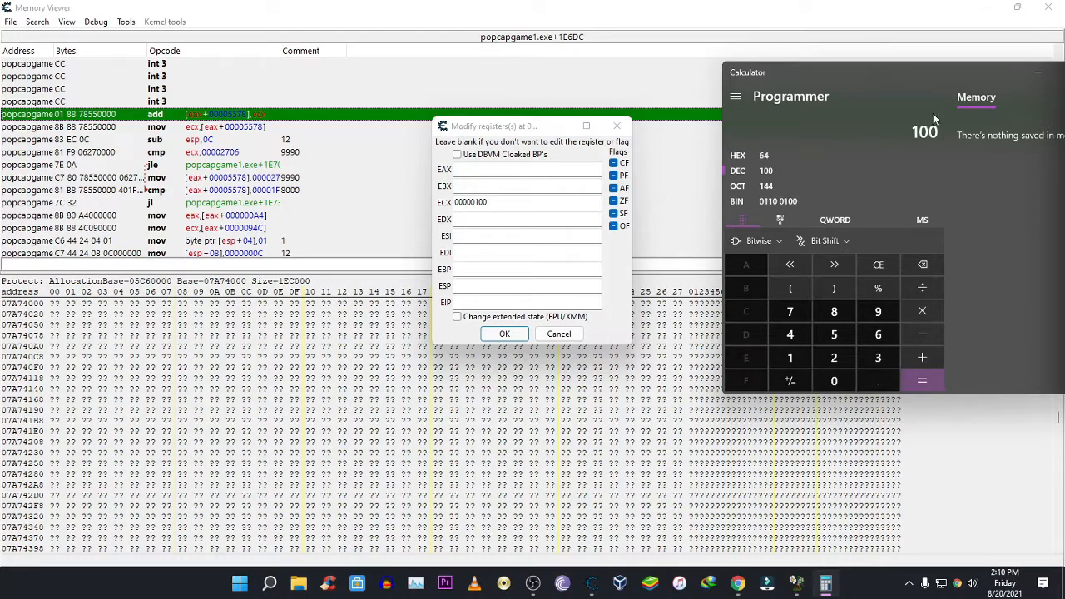
pyautogui.click(733, 156)
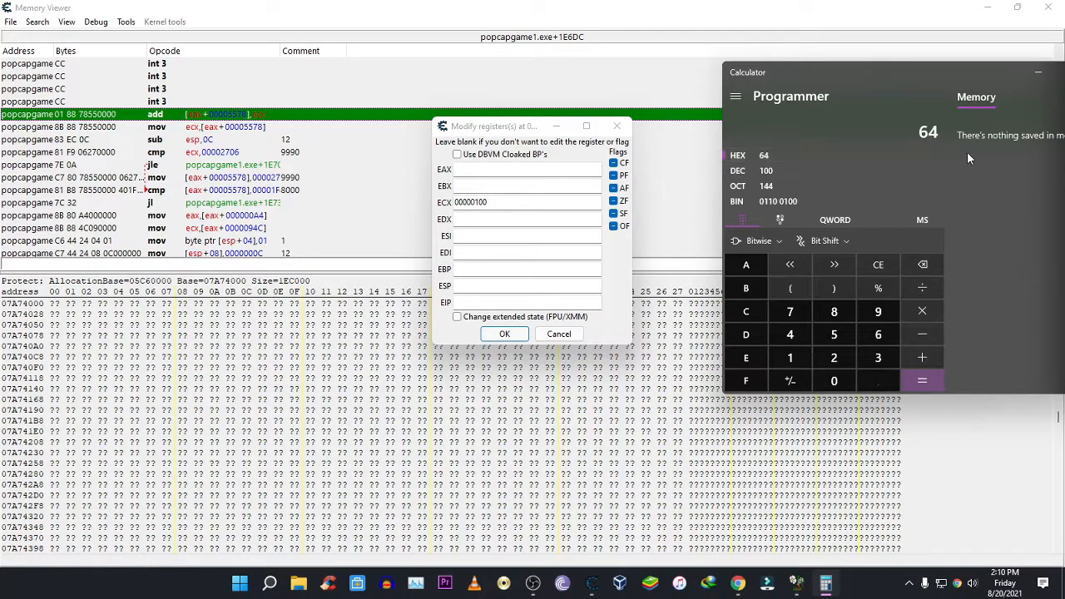
# Set ECX to 64 in Cheat Engine's register modification for the add instruction and apply it
pyautogui.click(505, 208)
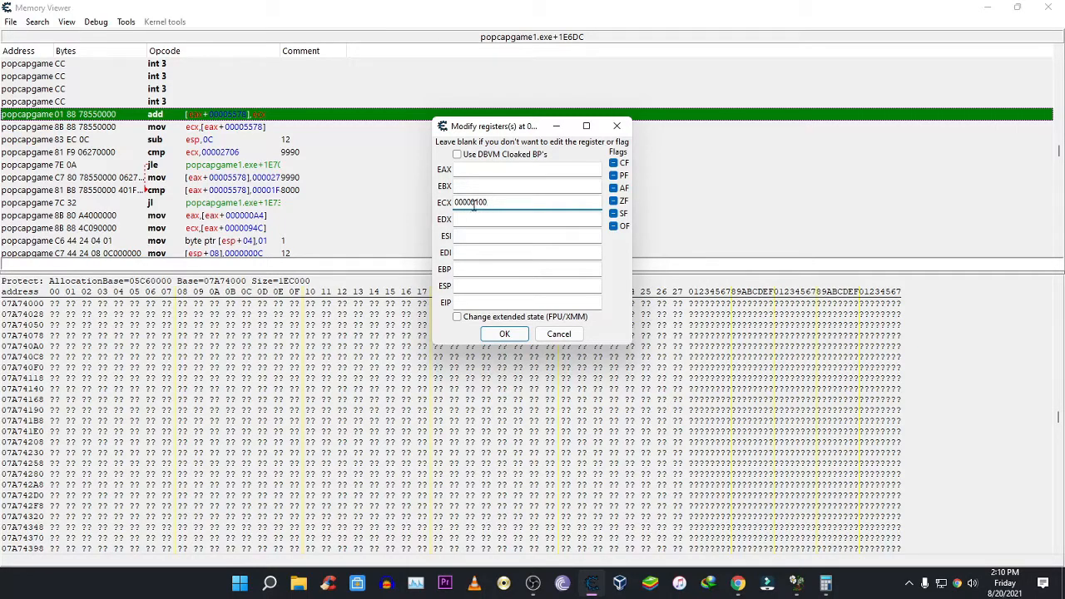
pyautogui.moveTo(493, 205); pyautogui.dragTo(447, 213)
pyautogui.write('64')
pyautogui.click(503, 335)
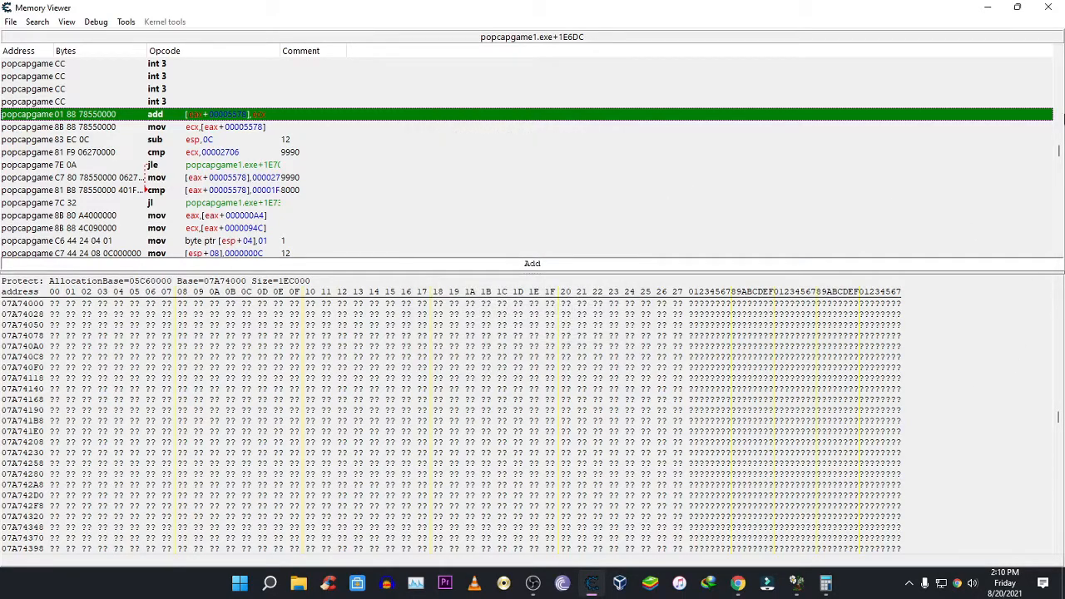
# Switch to Plants vs. Zombies, resume the level, collect two suns to test the new ECX value, and pause
pyautogui.click(794, 589)
pyautogui.click(362, 329)
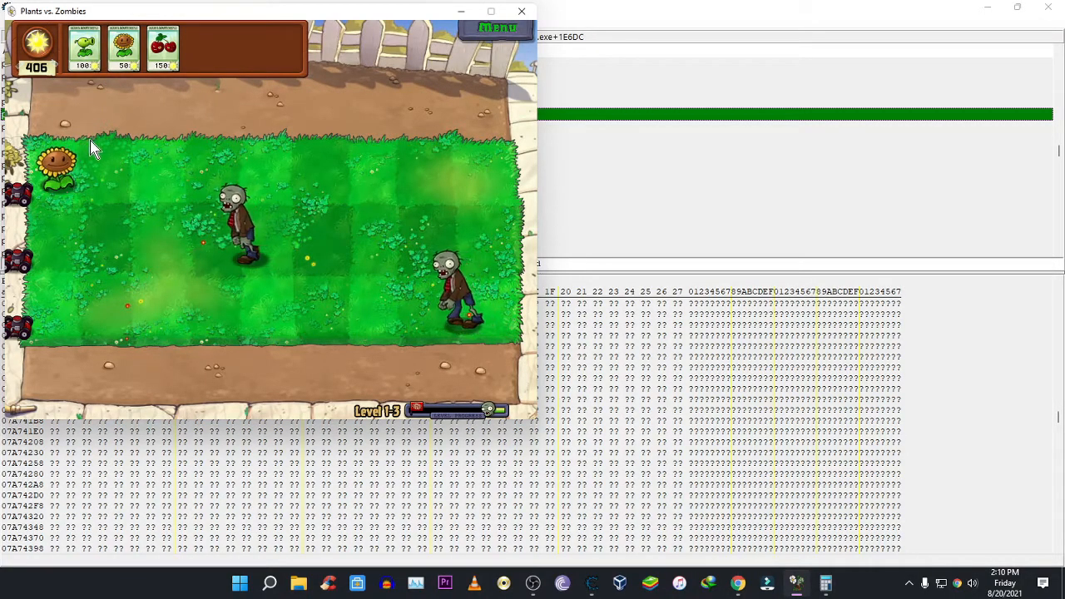
pyautogui.click(124, 121)
pyautogui.click(60, 172)
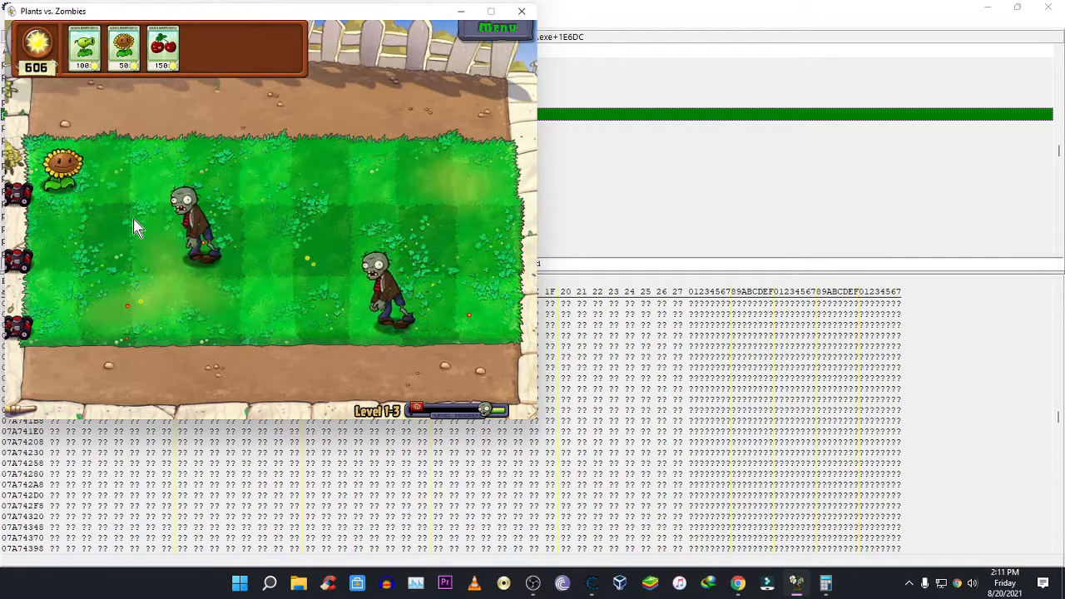
pyautogui.press('Escape')
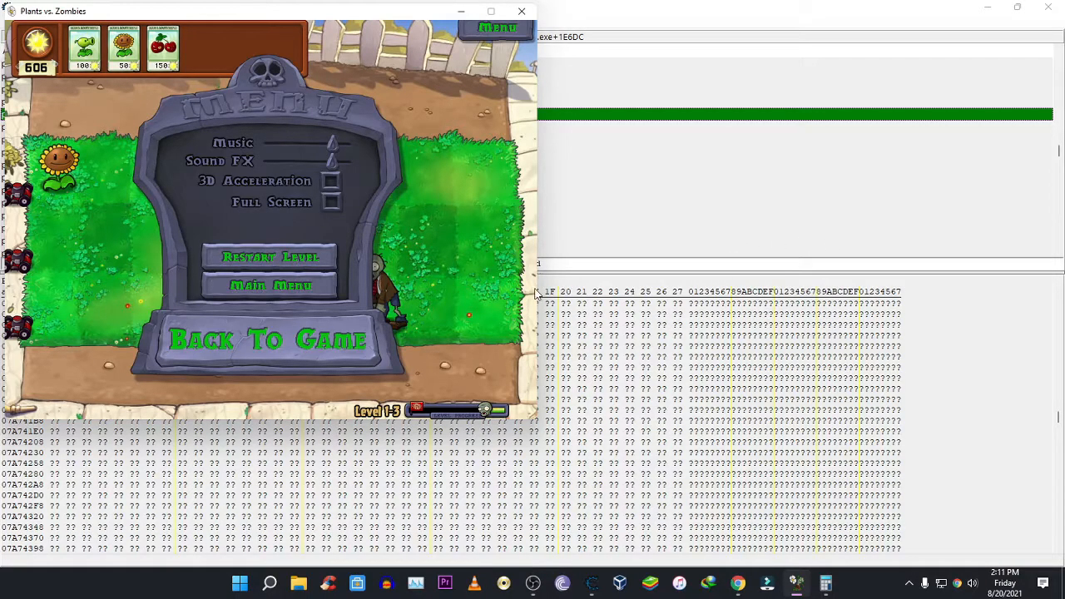
# Resume the level, collect one more sun to recheck the amount gained, and pause again
pyautogui.click(356, 331)
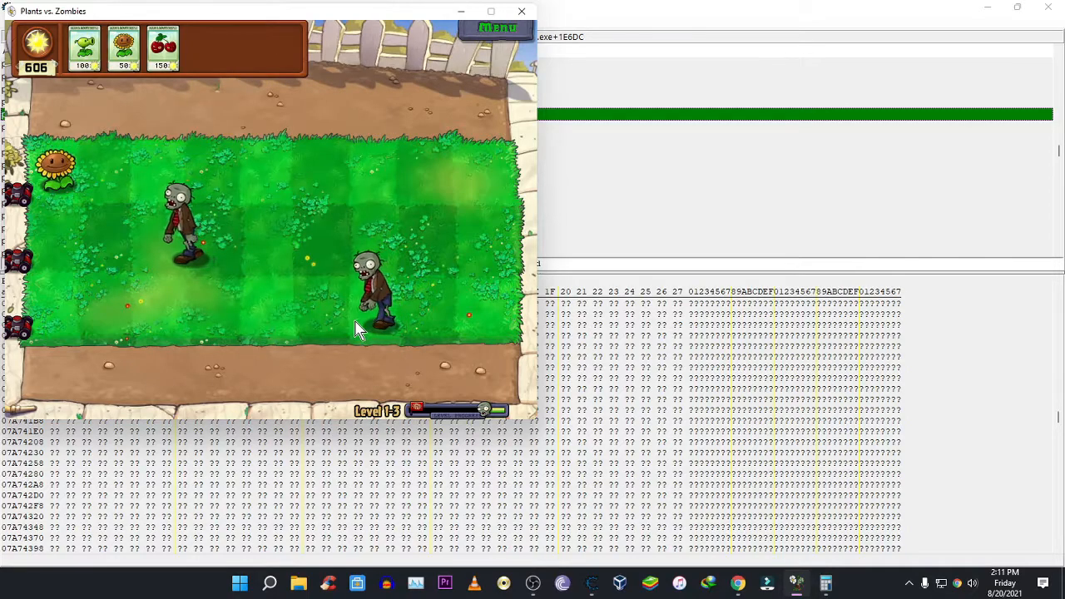
pyautogui.click(291, 128)
pyautogui.press('Escape')
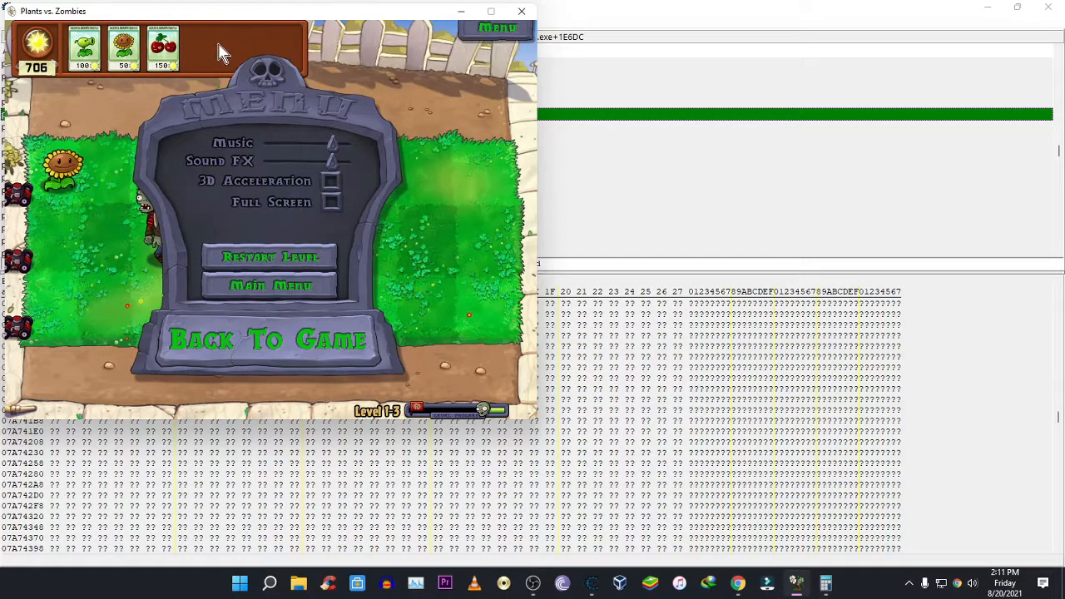
pyautogui.click(636, 282)
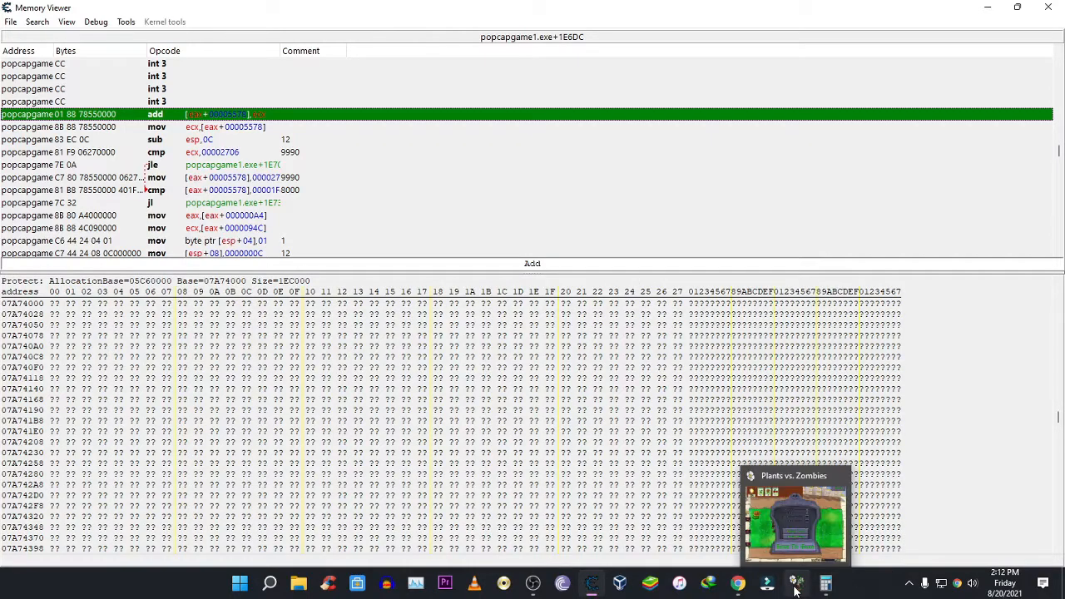
pyautogui.click(796, 516)
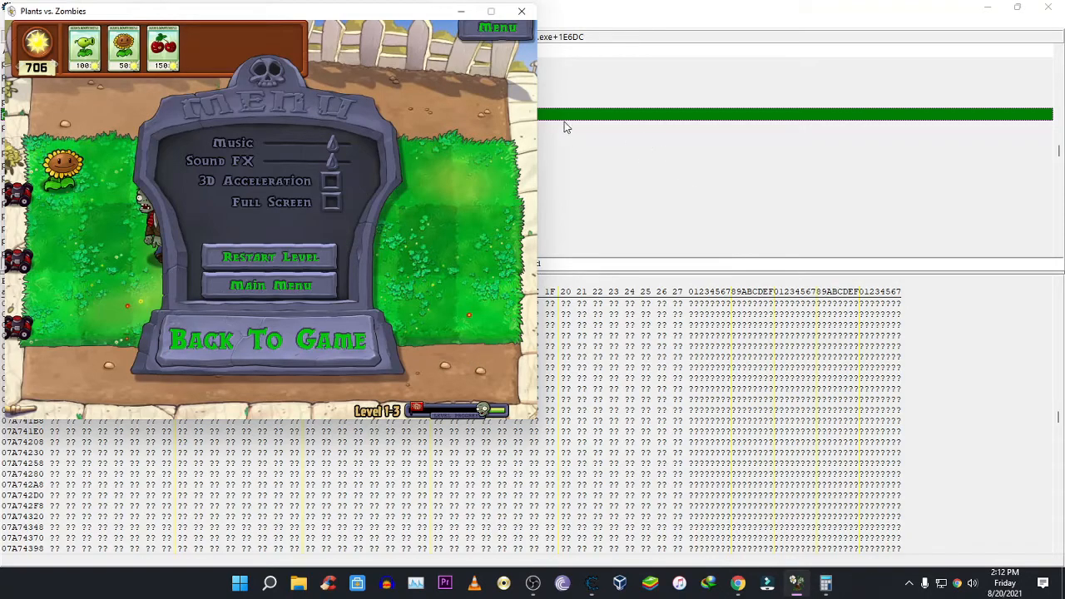